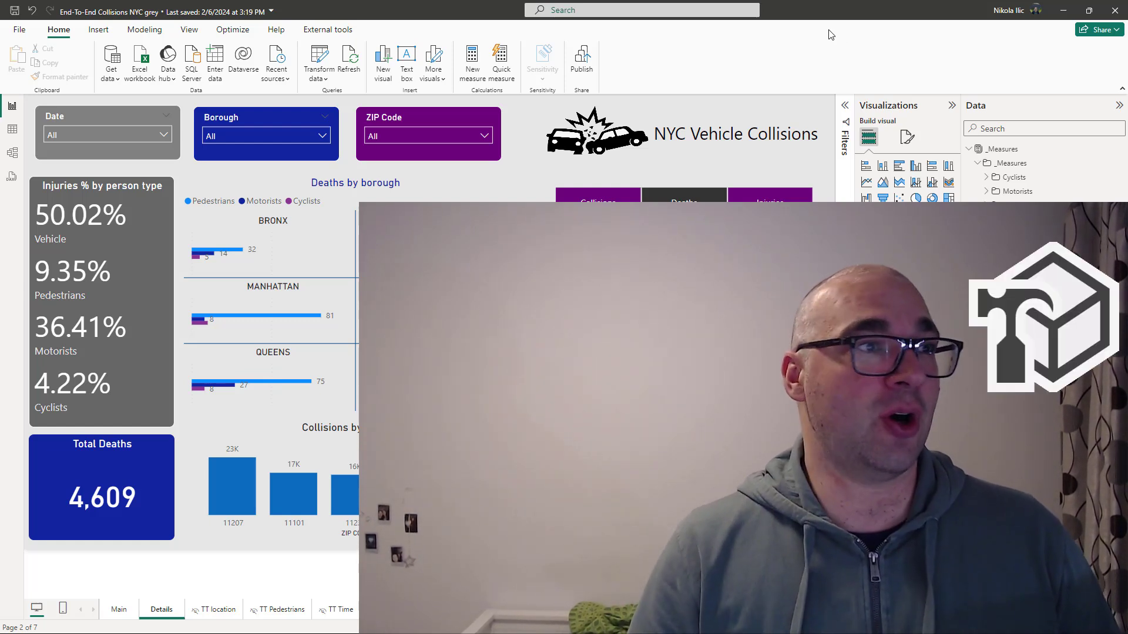
Launch Tabular Editor 2 from External tools, dismiss its startup warning and maximize it
click(332, 32)
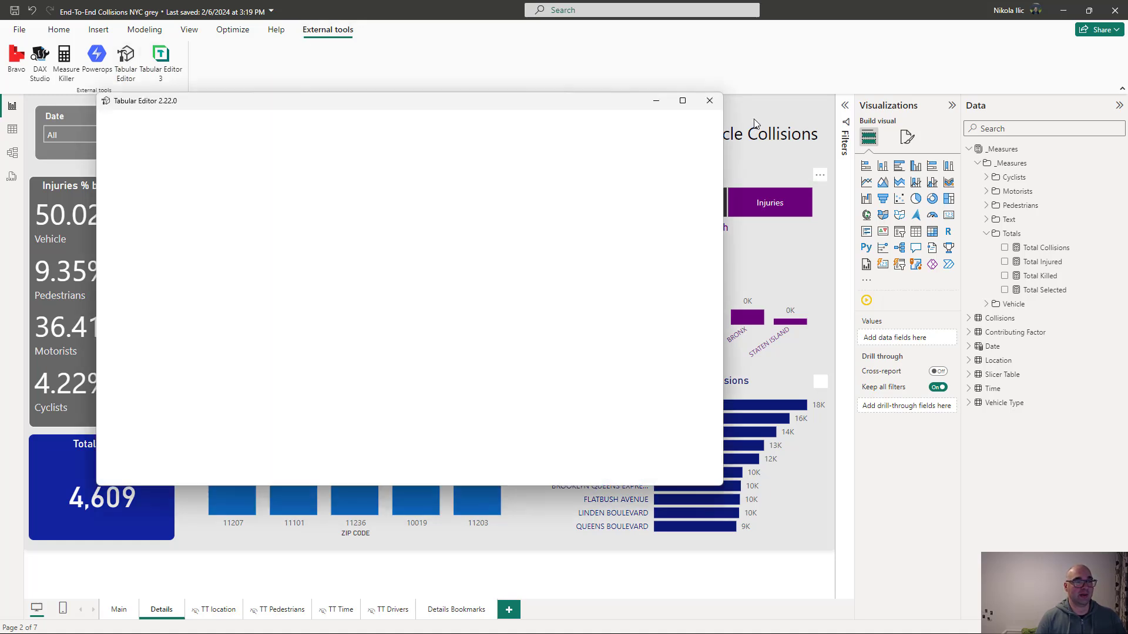
click(674, 374)
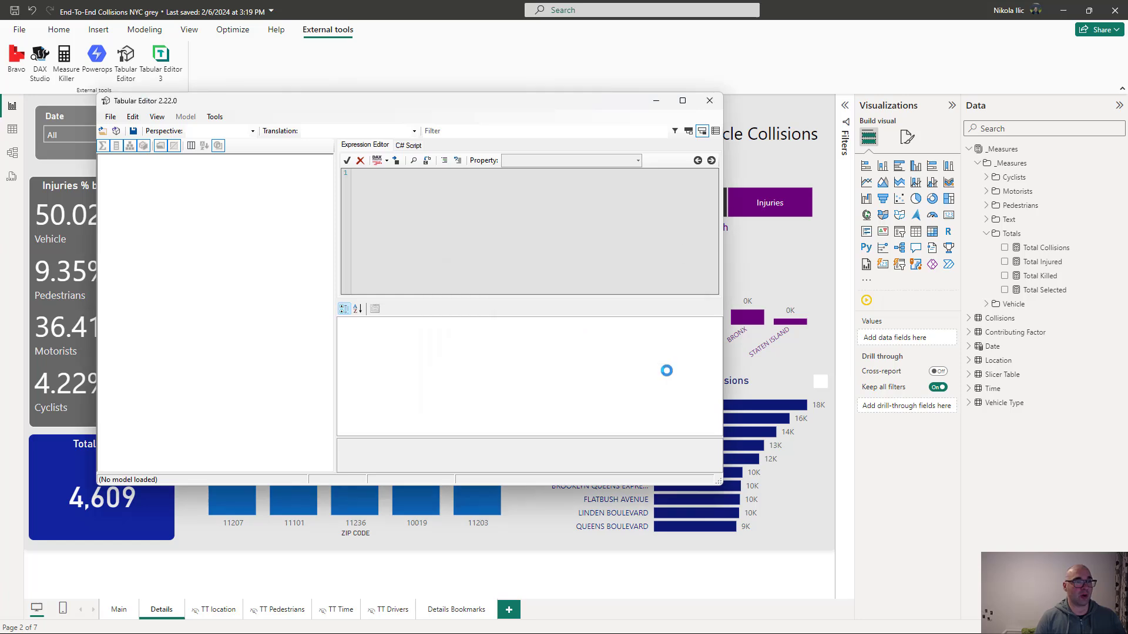
click(682, 101)
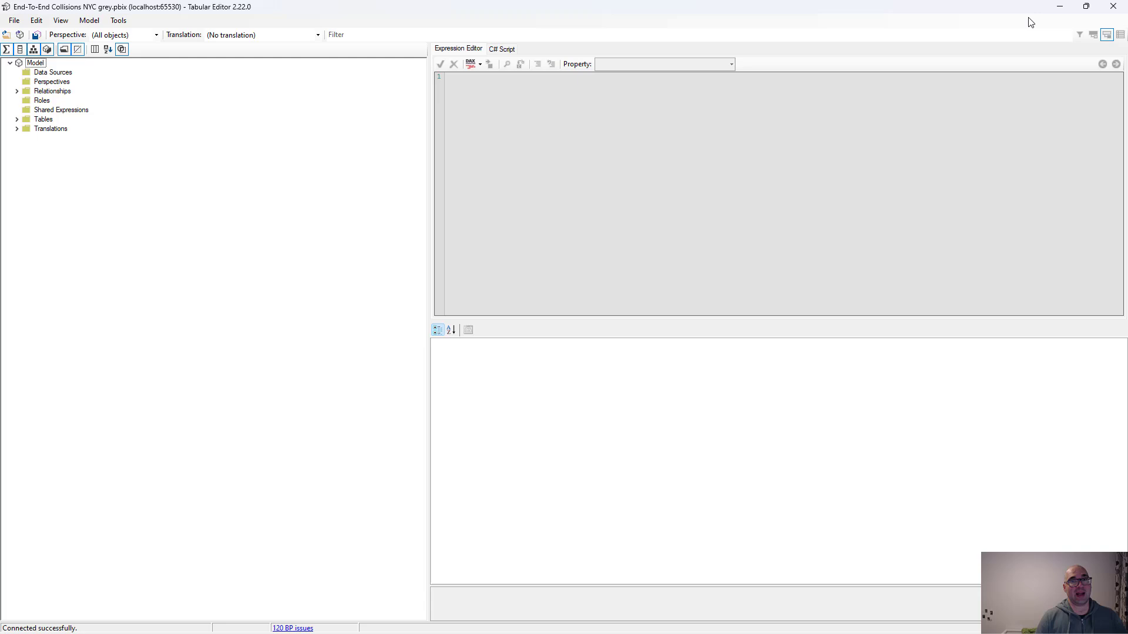
Inspect the properties of the Collisions column NUMBER OF PERSONS KILLED
click(17, 119)
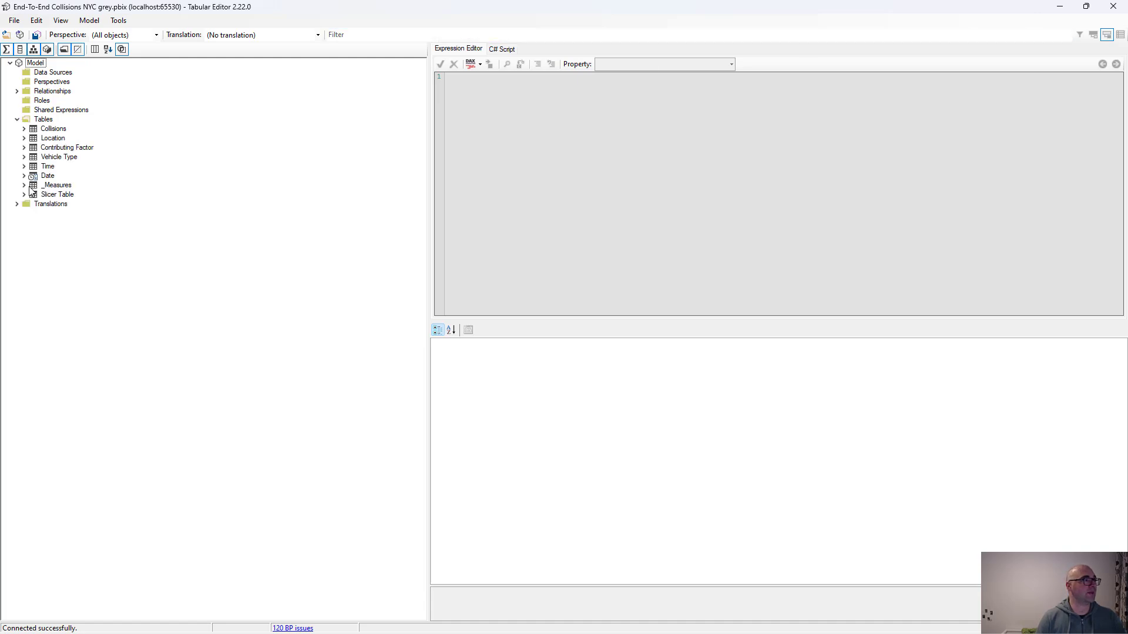
click(24, 129)
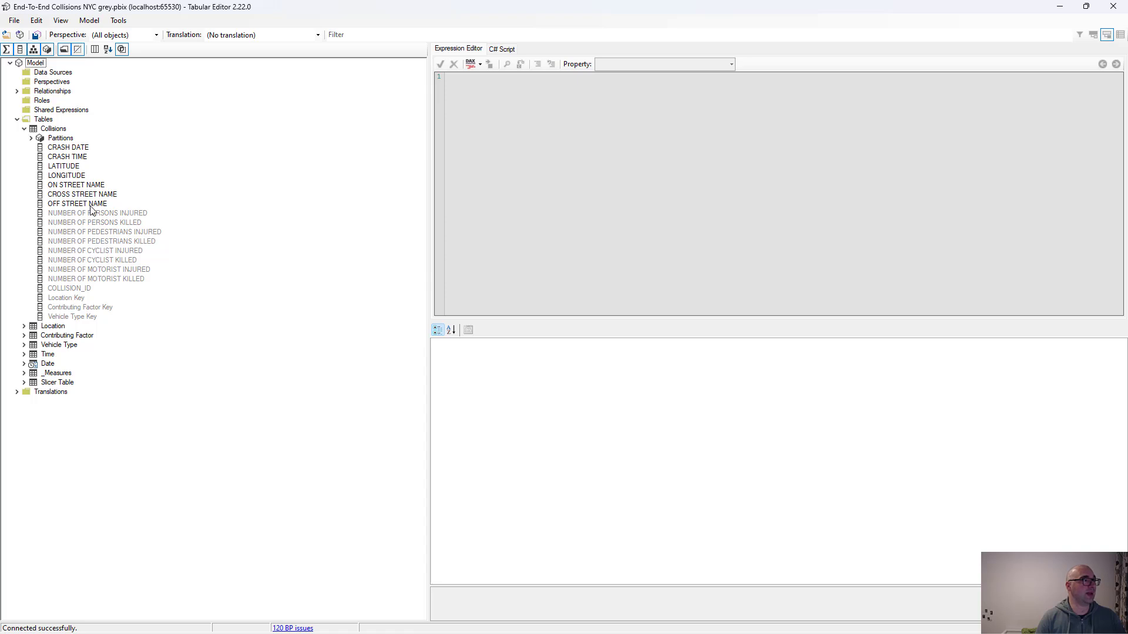
click(111, 224)
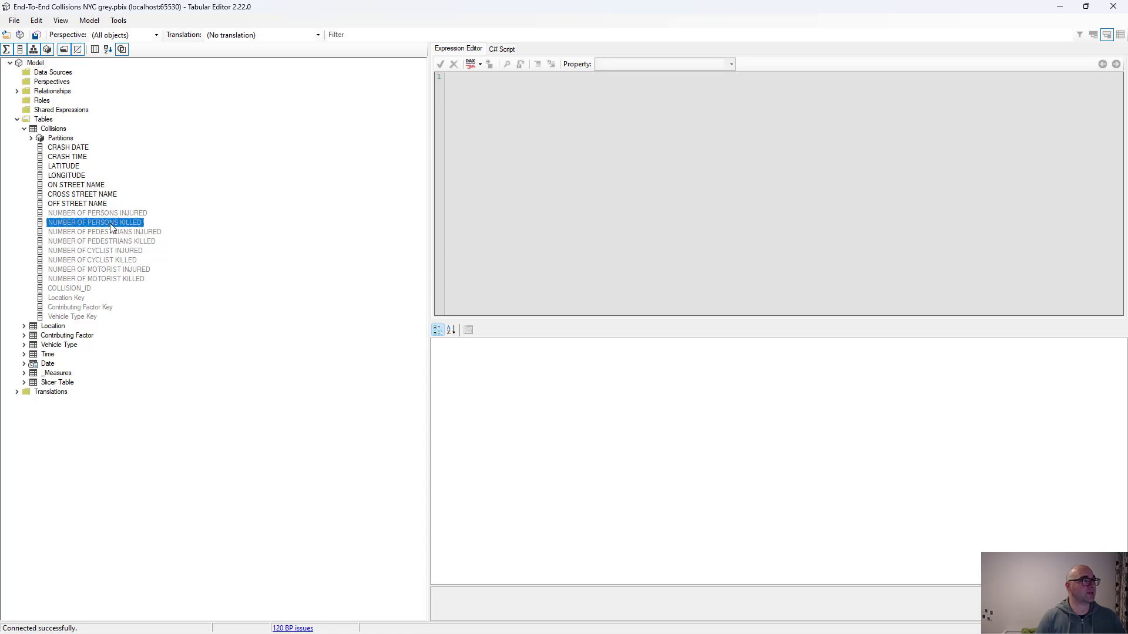
scroll(588, 492, down, 1)
scroll(588, 492, down, 5)
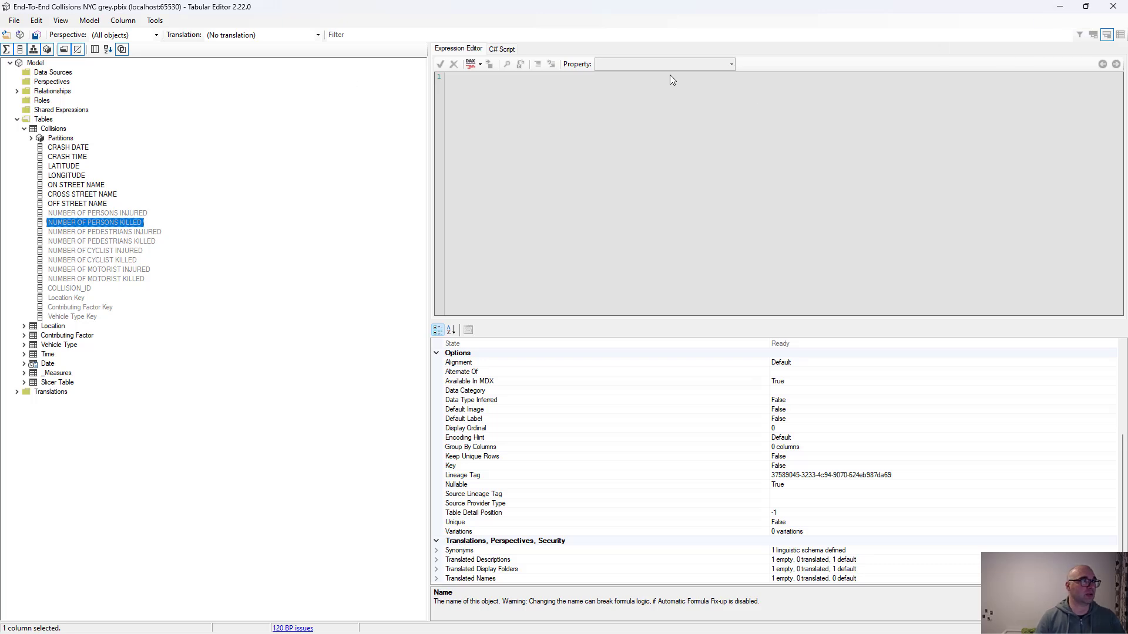
Add a security role named 'No Deaths' in Manage roles and save it
click(1060, 8)
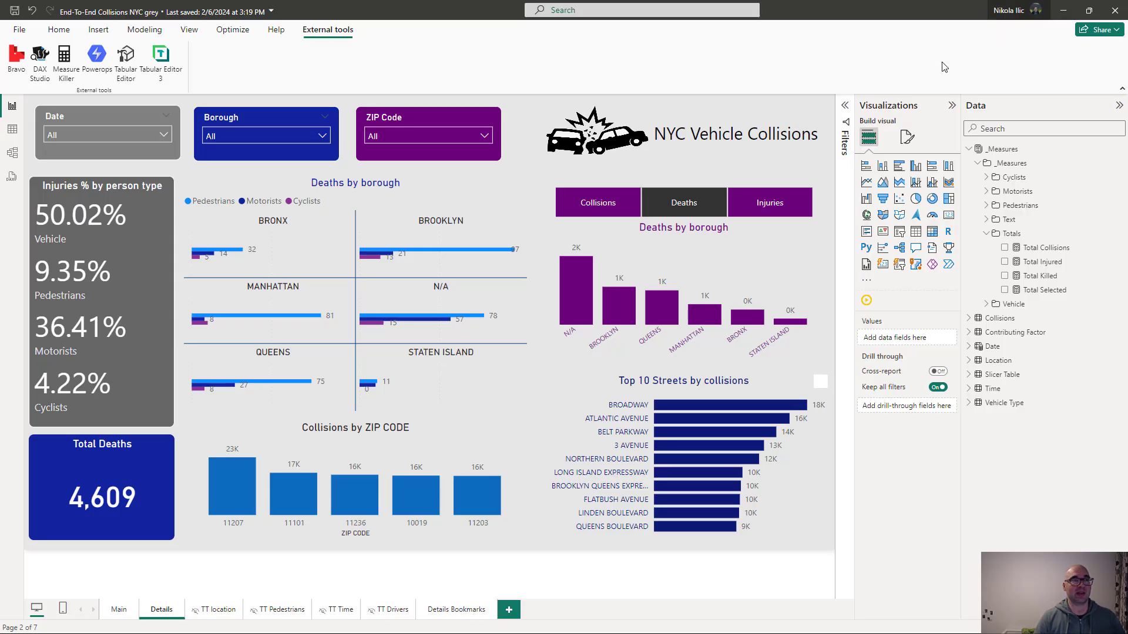
click(59, 29)
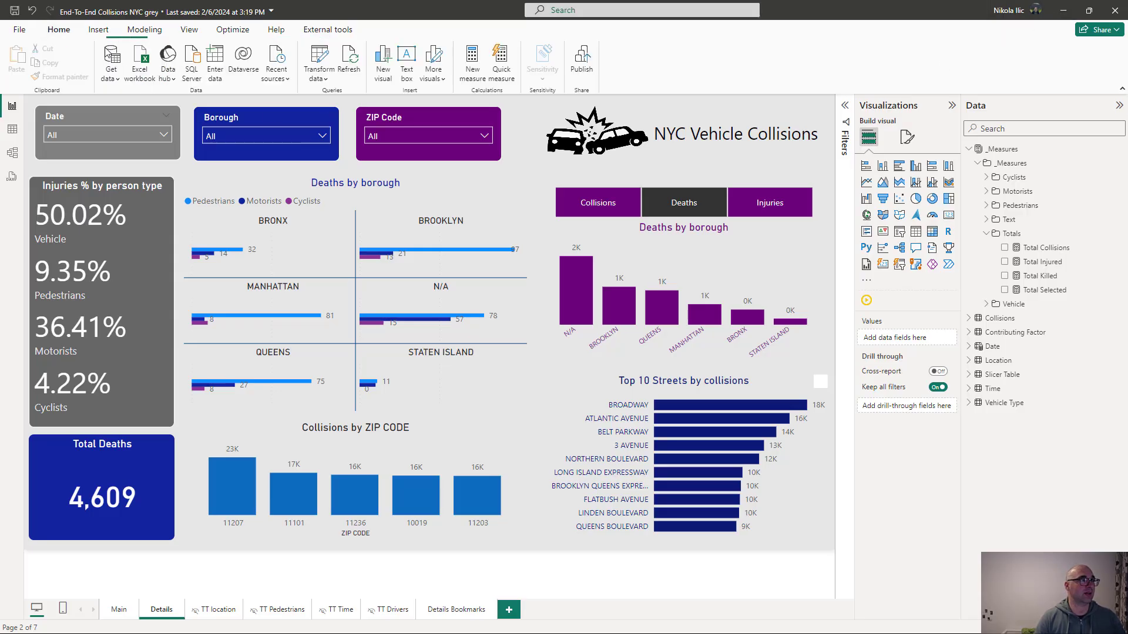
click(158, 34)
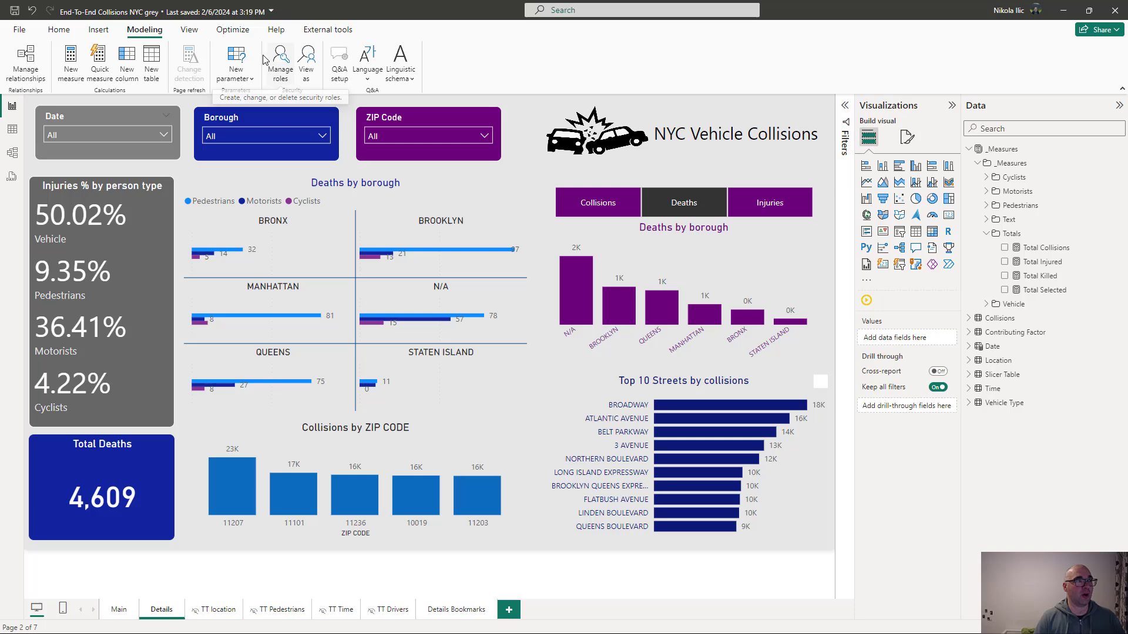
click(282, 63)
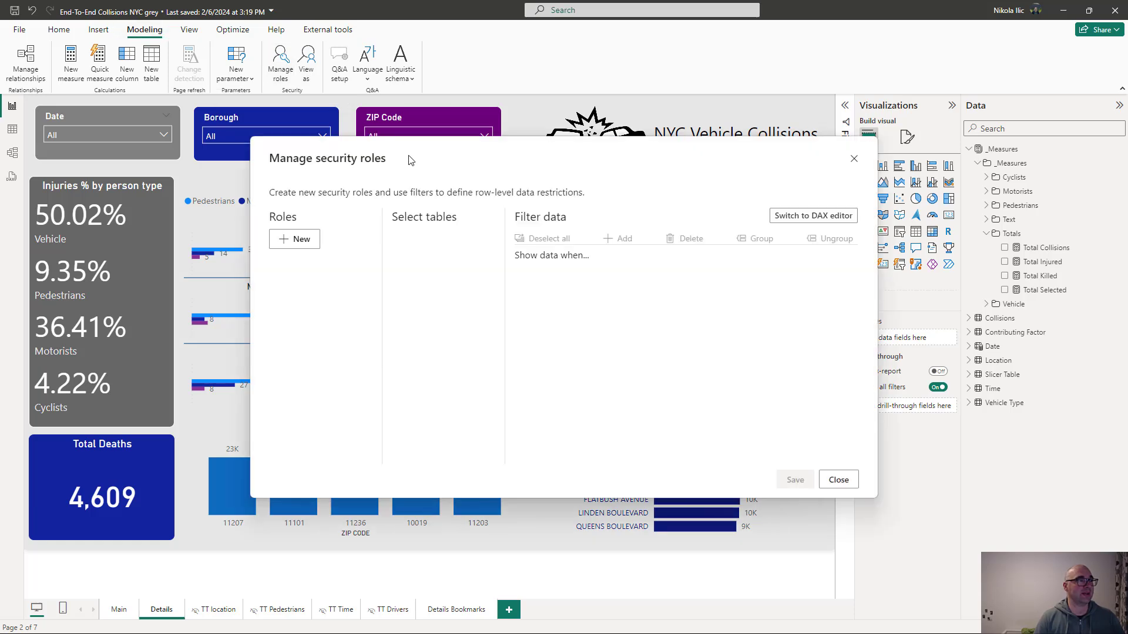
click(294, 239)
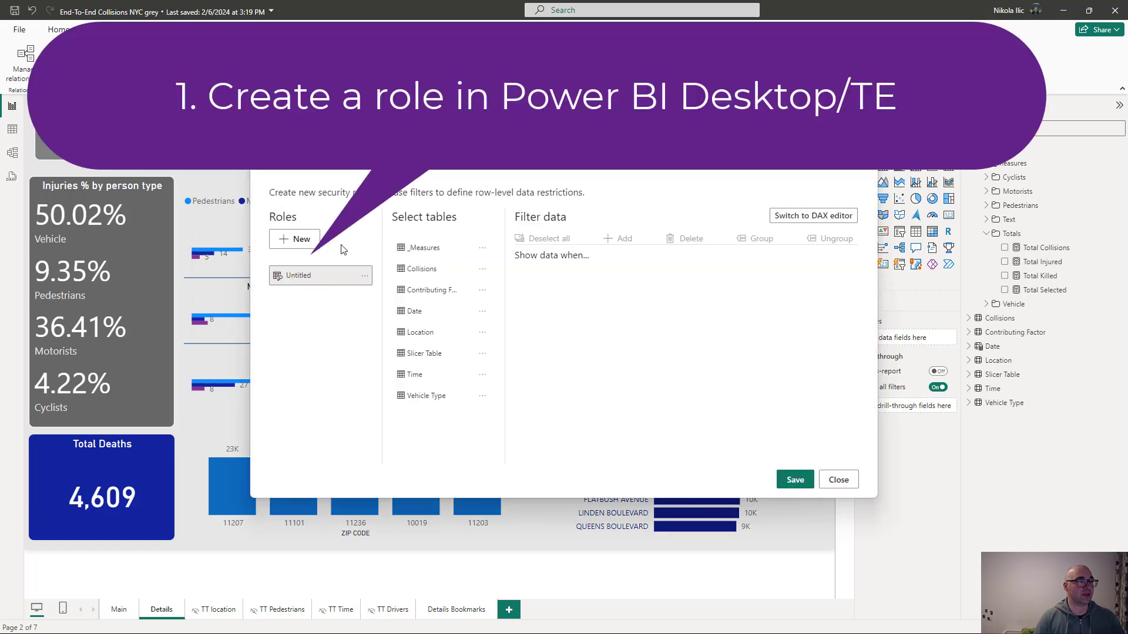
double_click(324, 276)
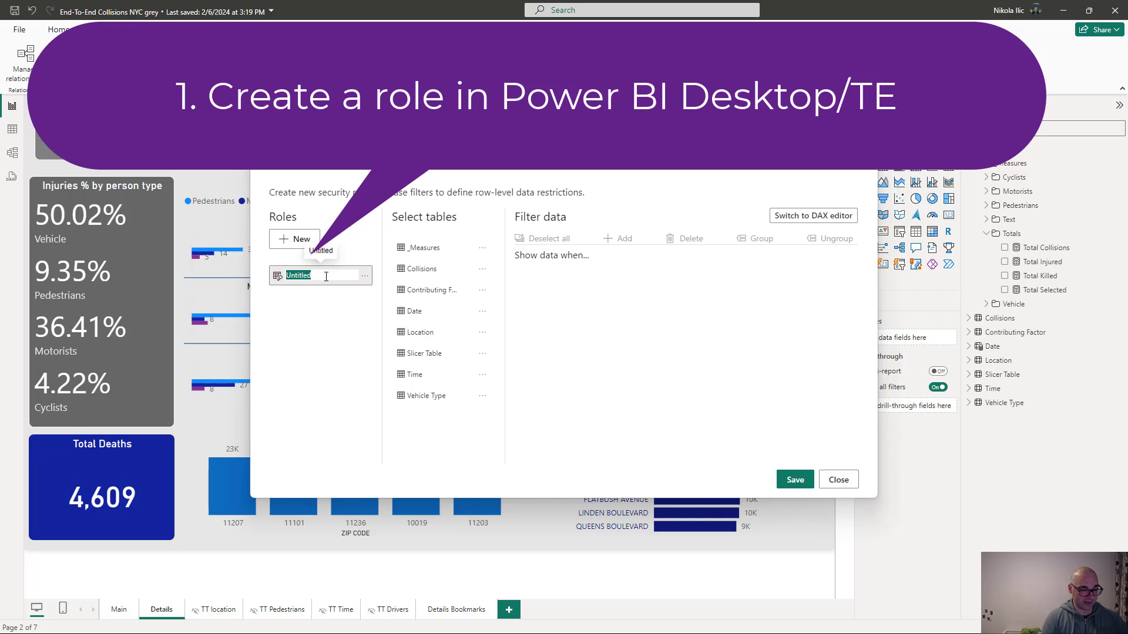
text(No Deat)
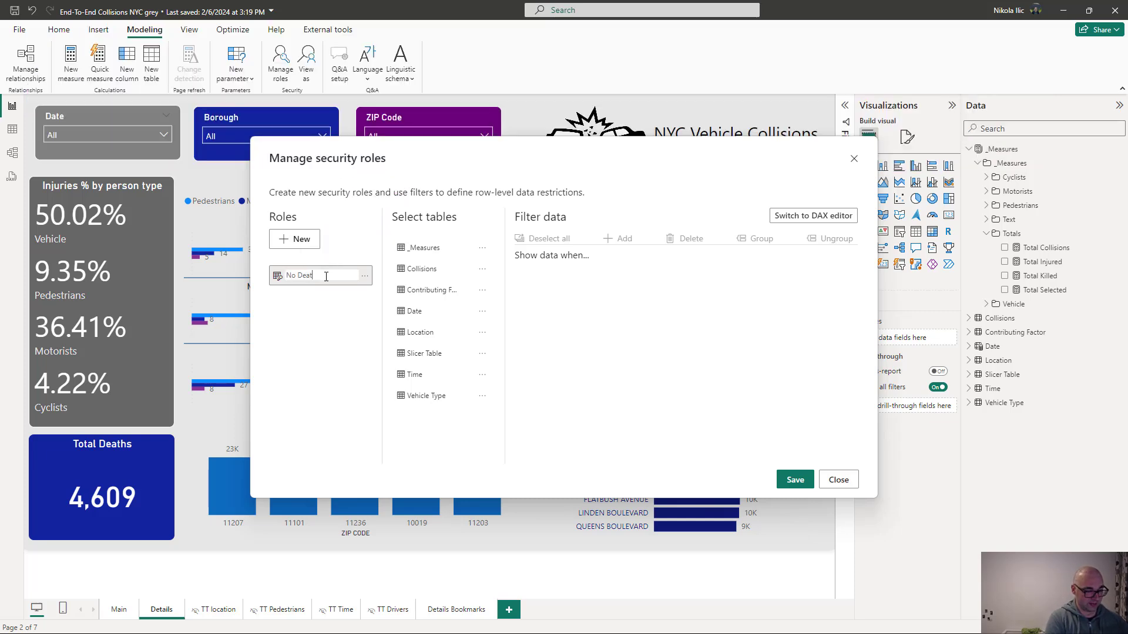
text(hs)
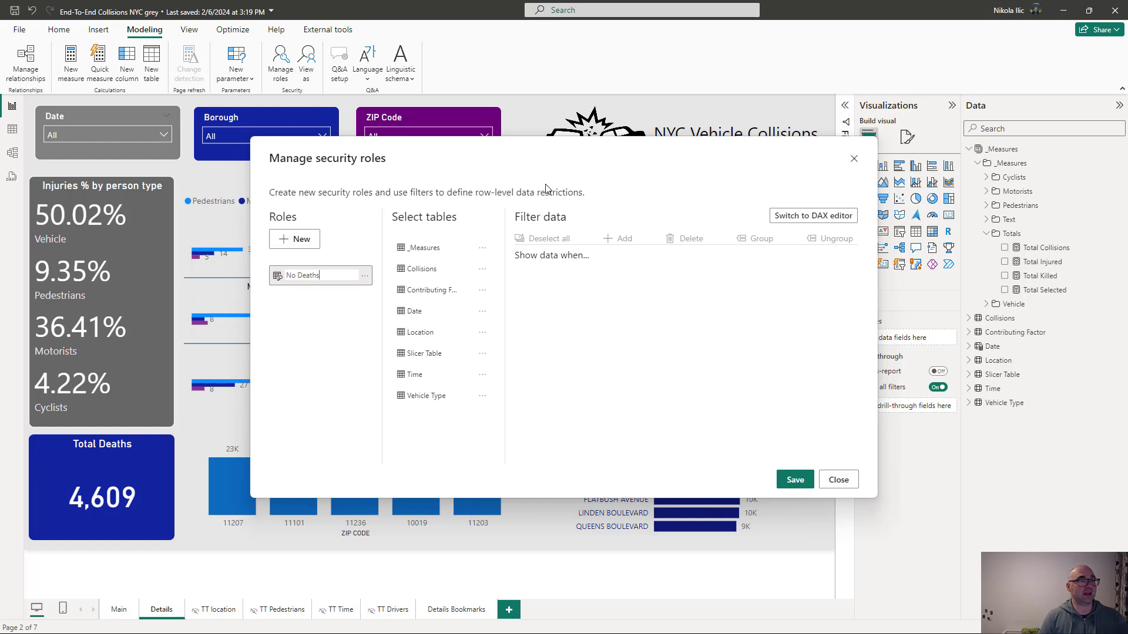
key(Return)
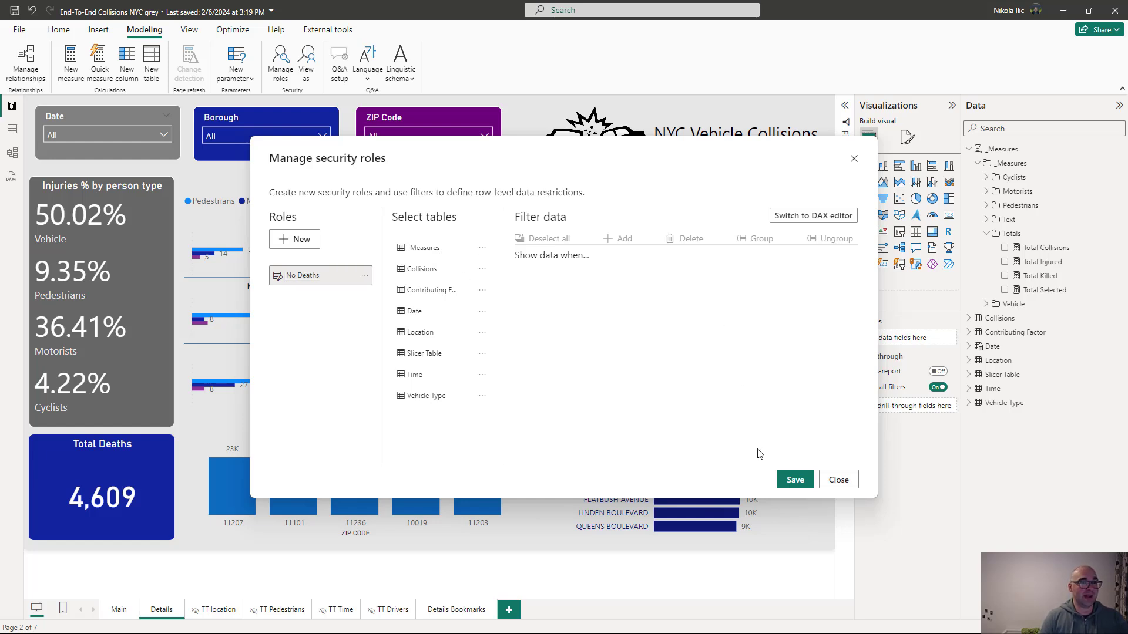
click(788, 481)
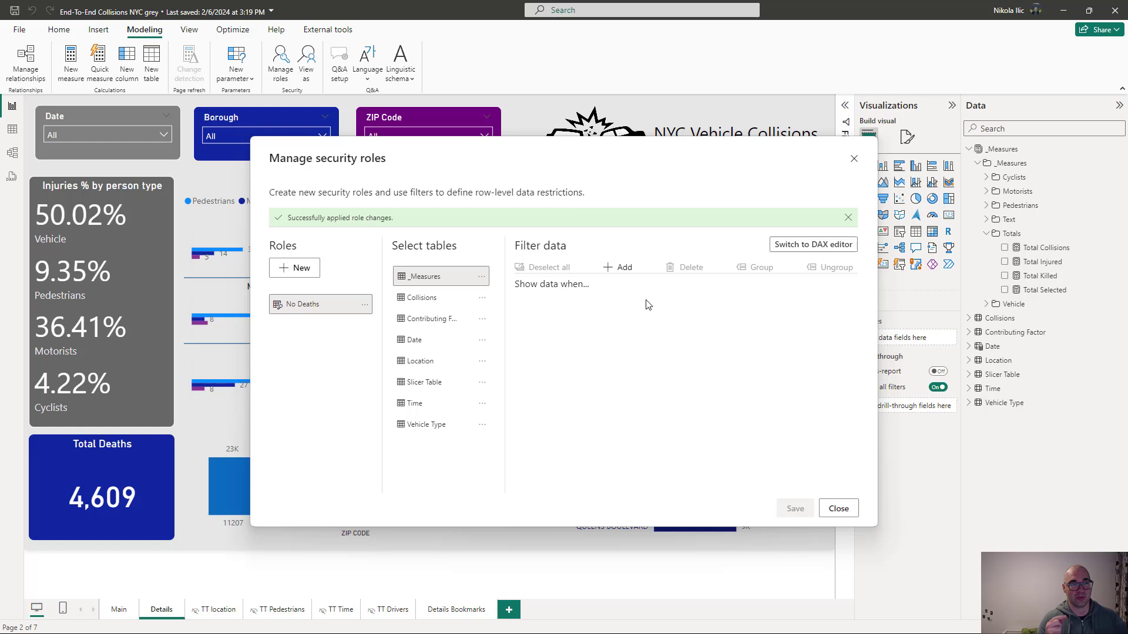
click(854, 159)
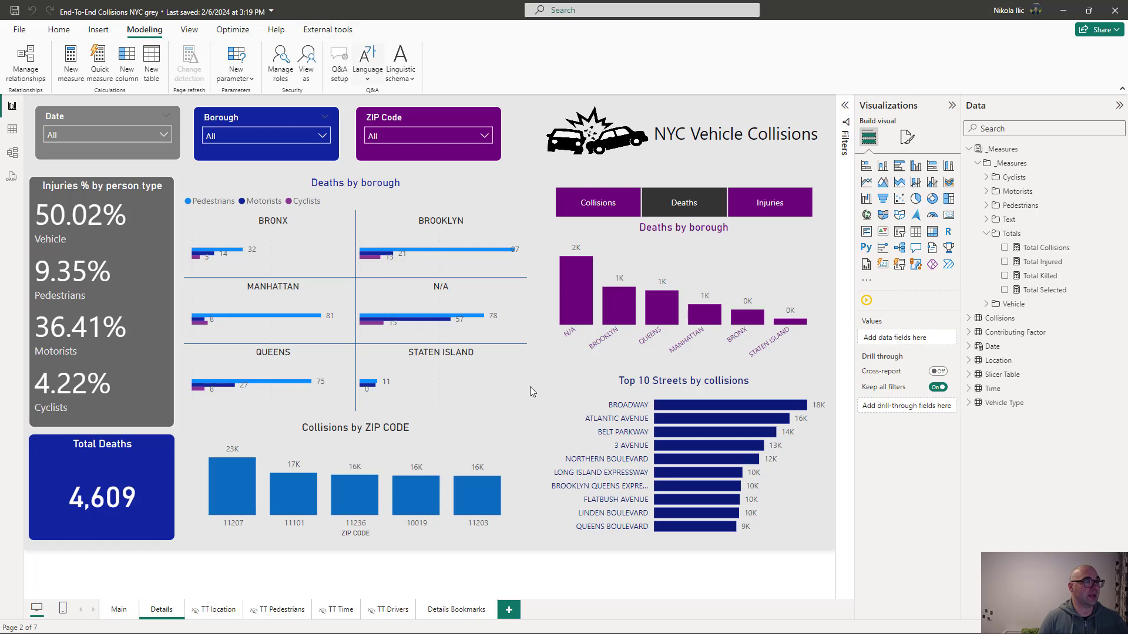
Reload the model in Tabular Editor and check the new No Deaths role's properties
click(614, 626)
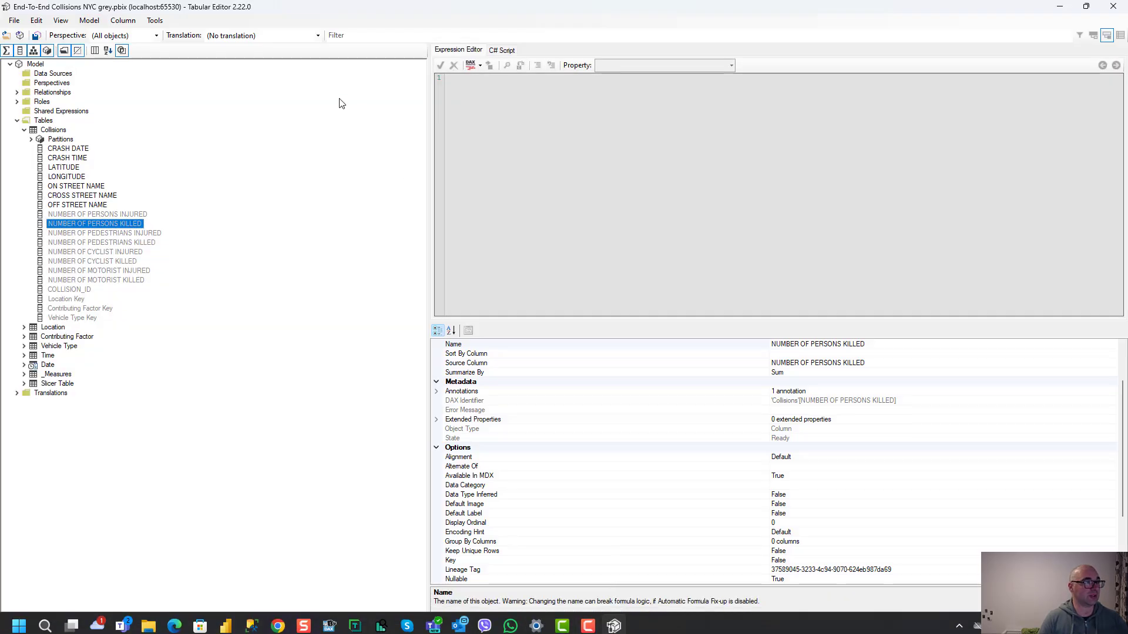
click(19, 35)
click(17, 100)
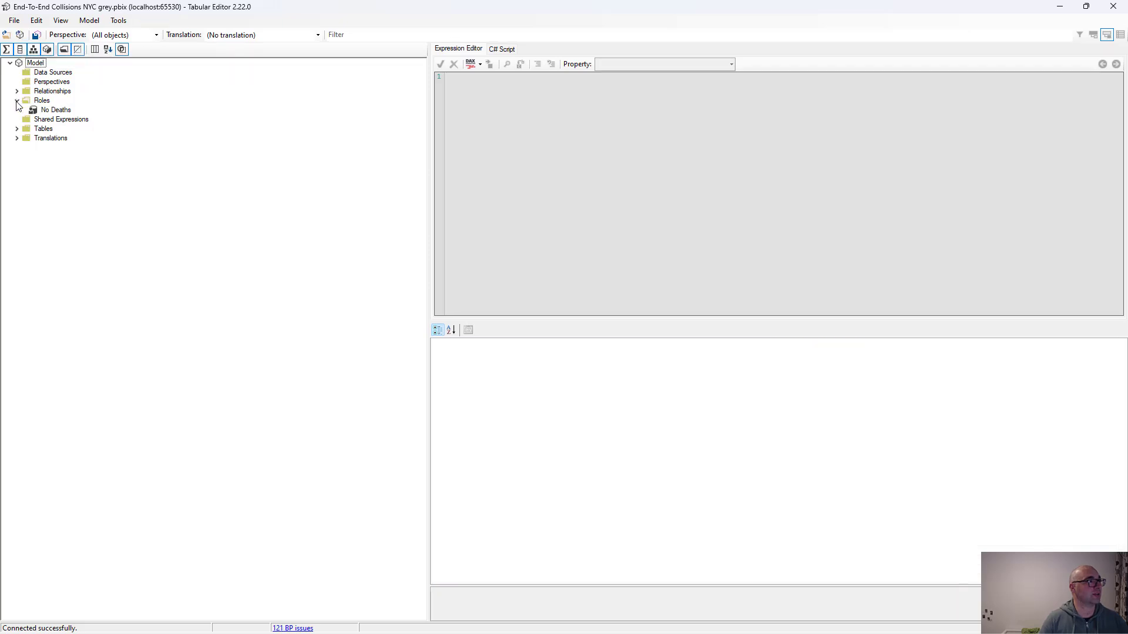
click(53, 111)
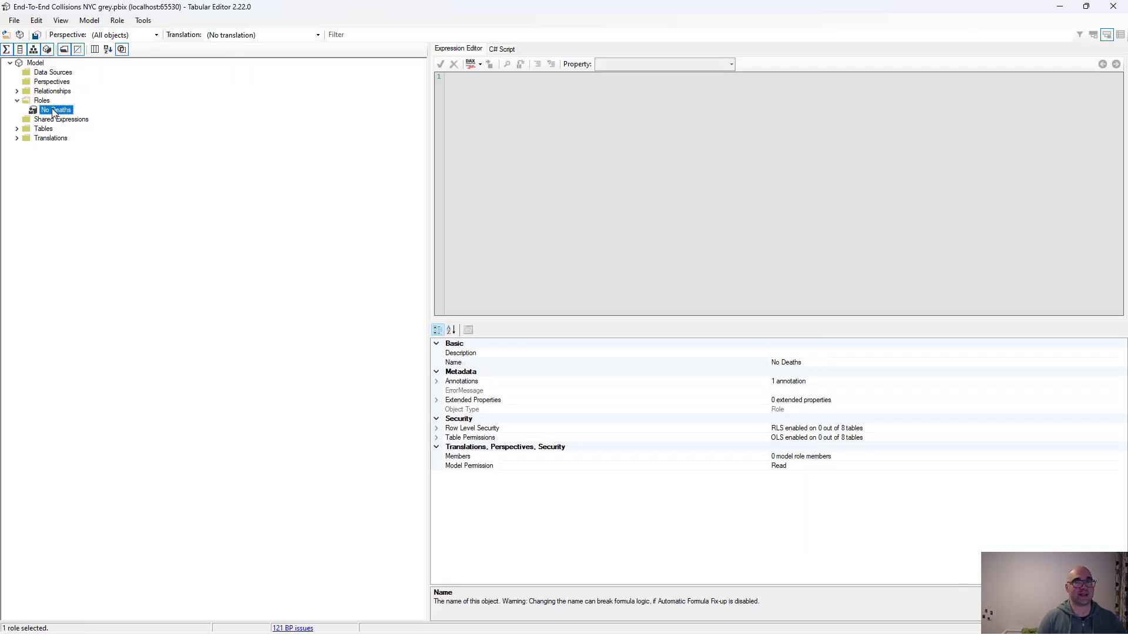
Select the Collisions column NUMBER OF PERSONS KILLED and scroll down its property grid
click(17, 130)
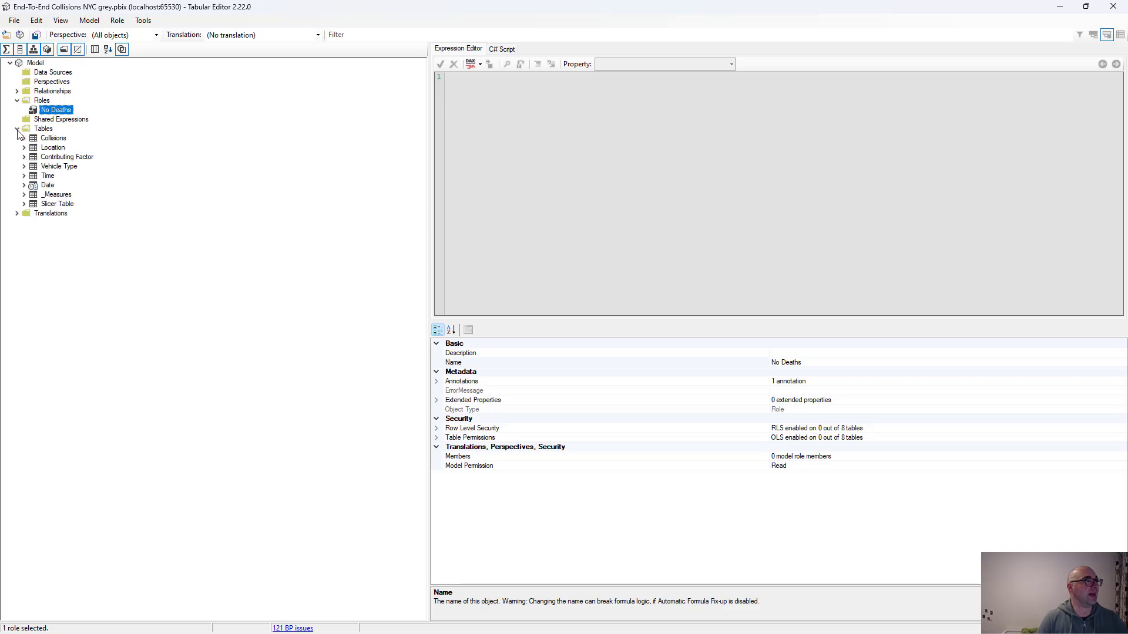
click(24, 138)
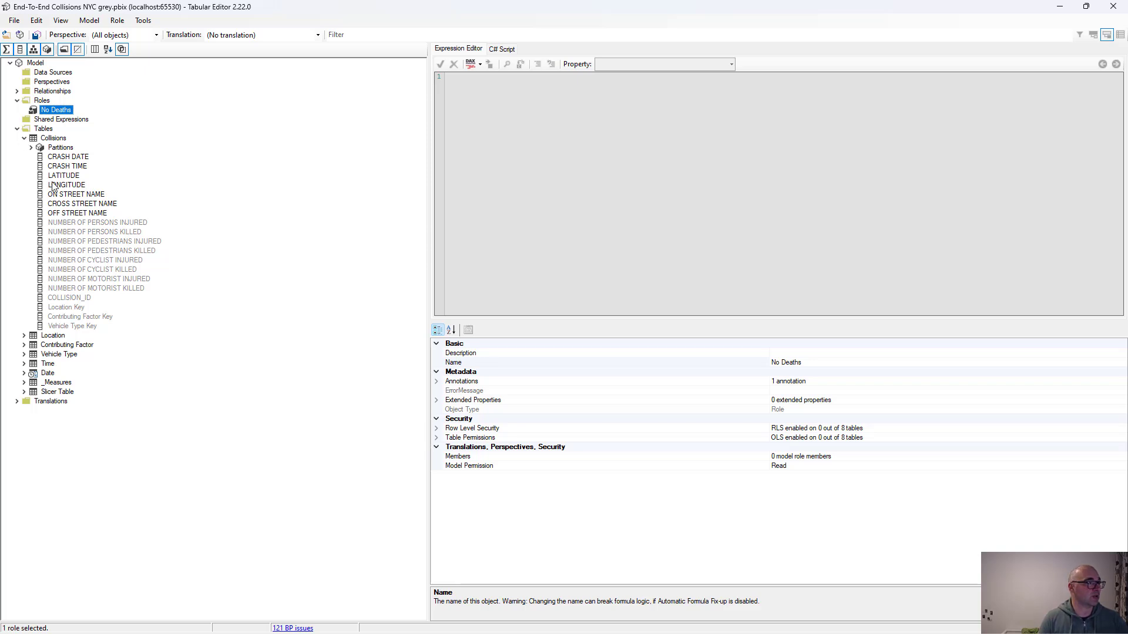
click(93, 232)
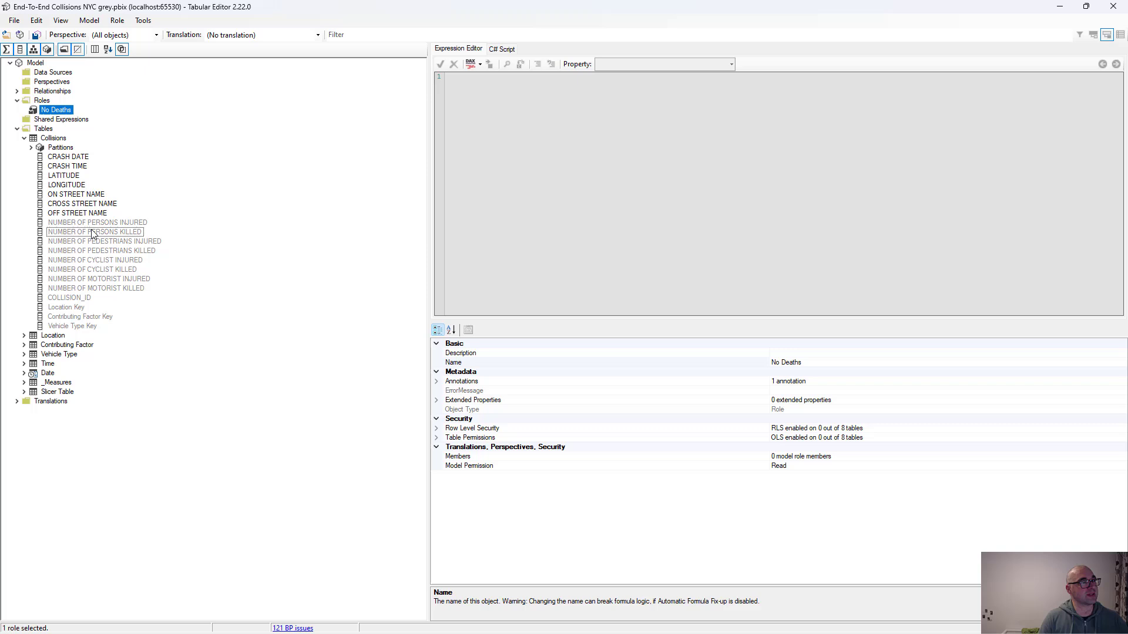
scroll(576, 411, down, 3)
scroll(577, 412, down, 2)
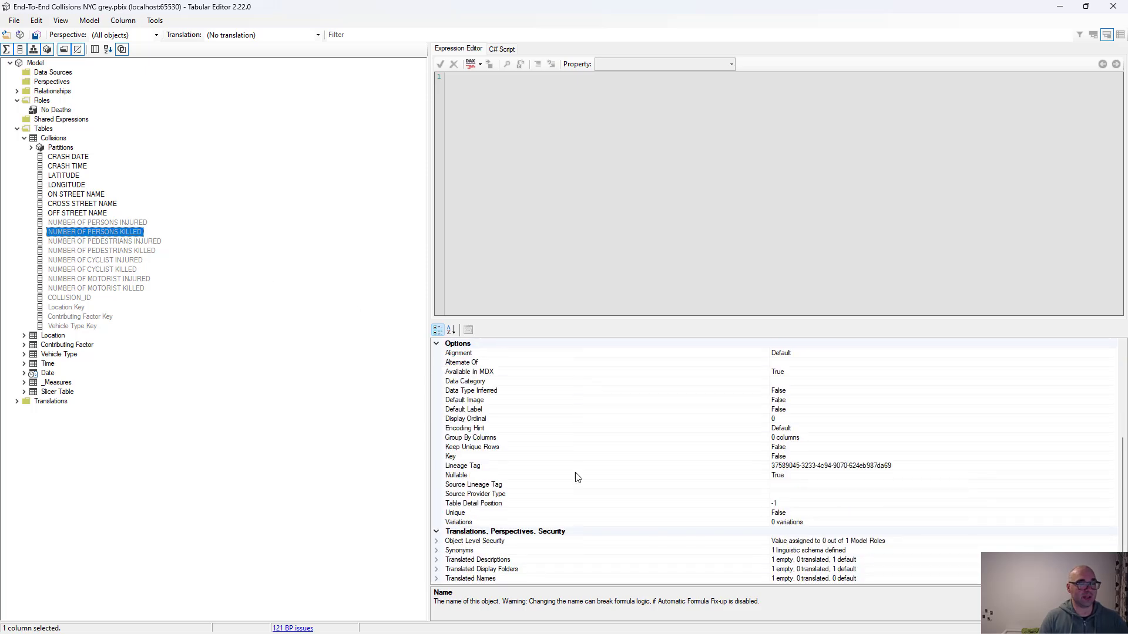
Set the No Deaths object-level security on NUMBER OF PERSONS KILLED to None
click(440, 541)
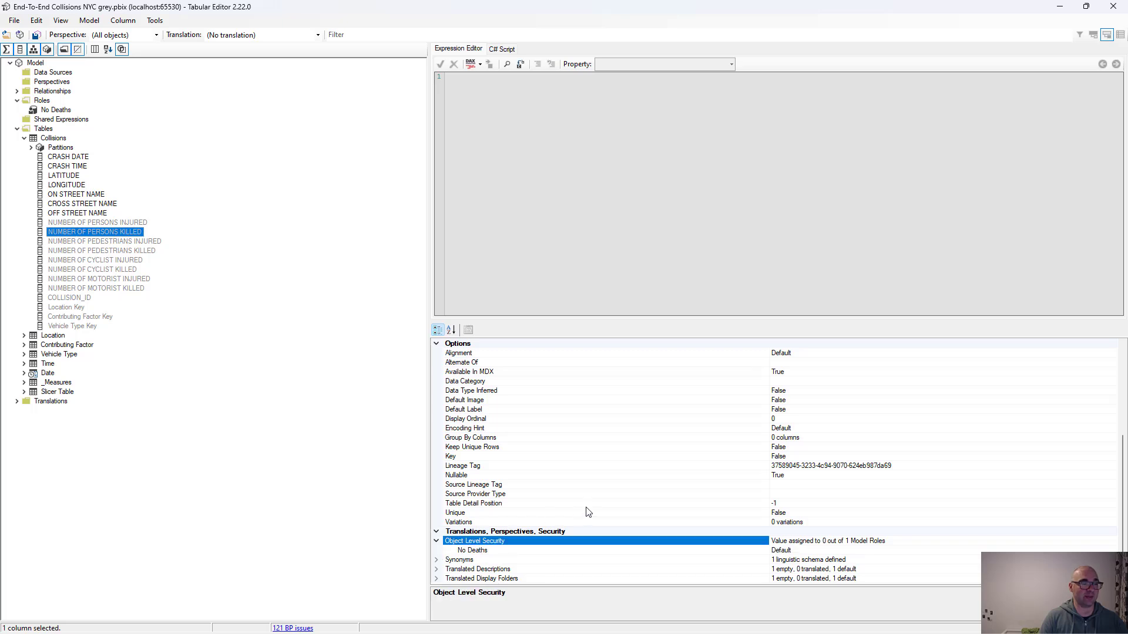
double_click(477, 535)
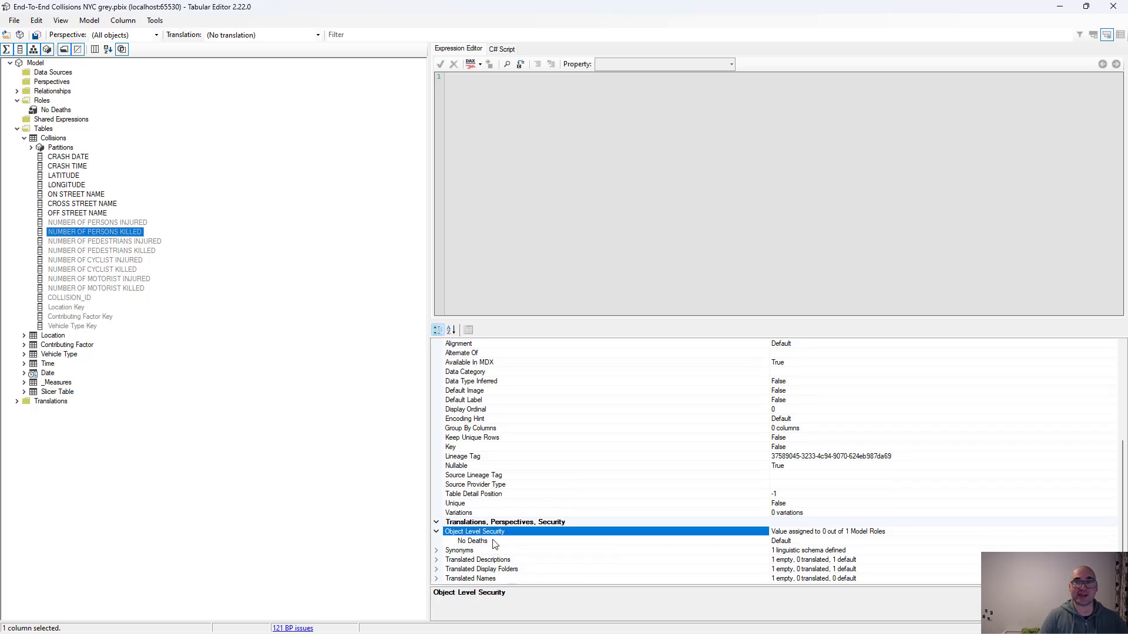
click(805, 543)
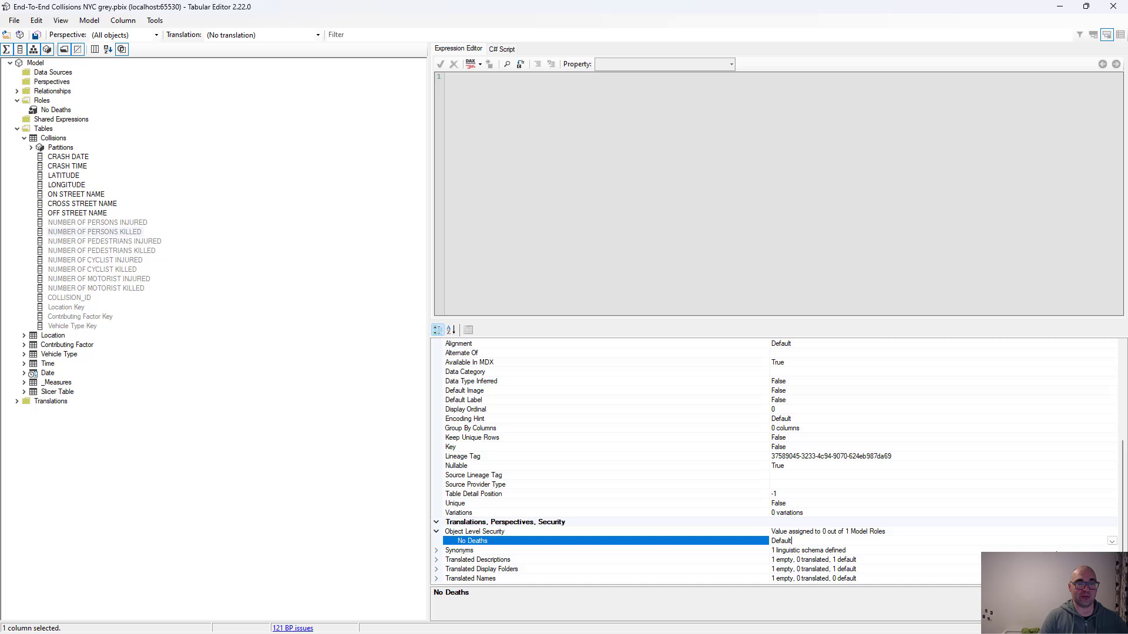
click(791, 541)
click(782, 563)
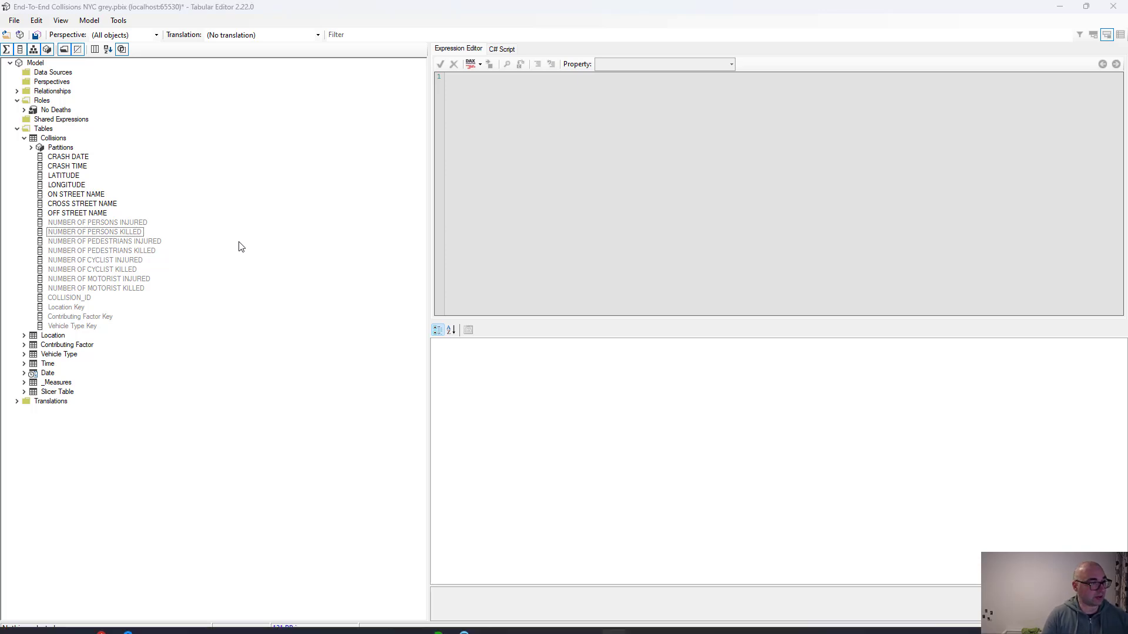
key(super+c)
key(Escape)
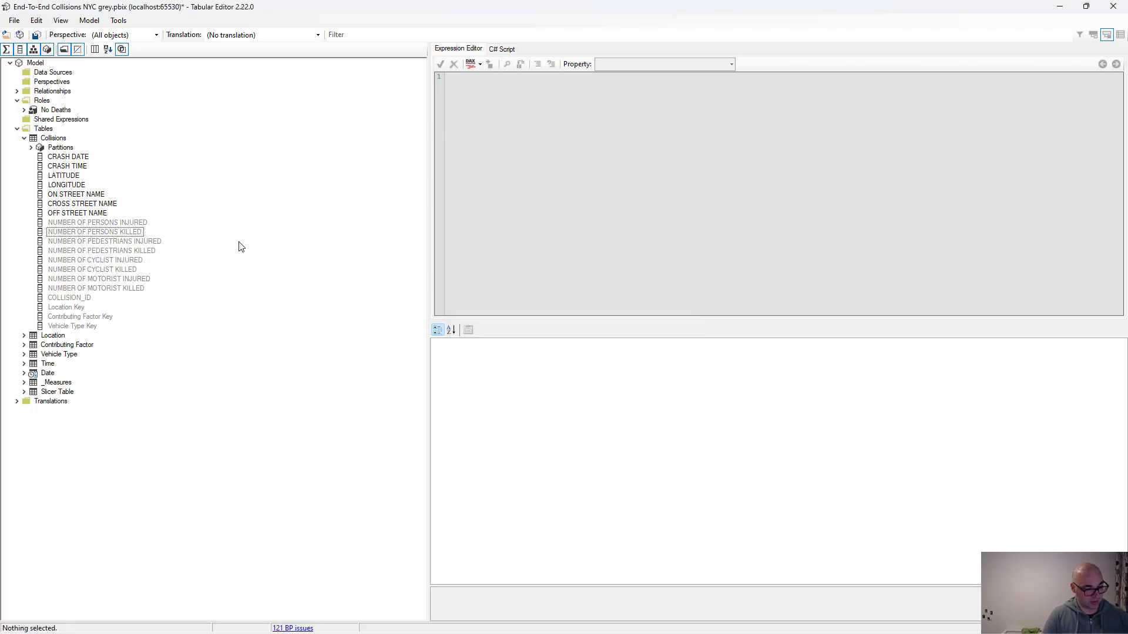
key(super)
key(Escape)
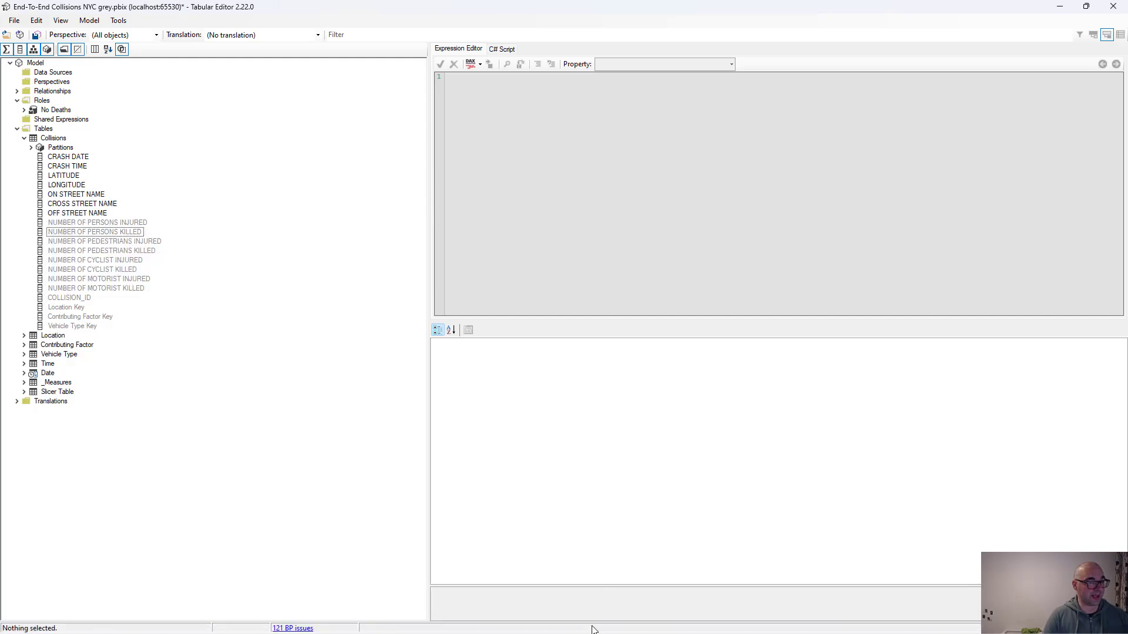
Review the DAX of the Total Killed and Total Selected measures, then minimize Power BI
click(228, 622)
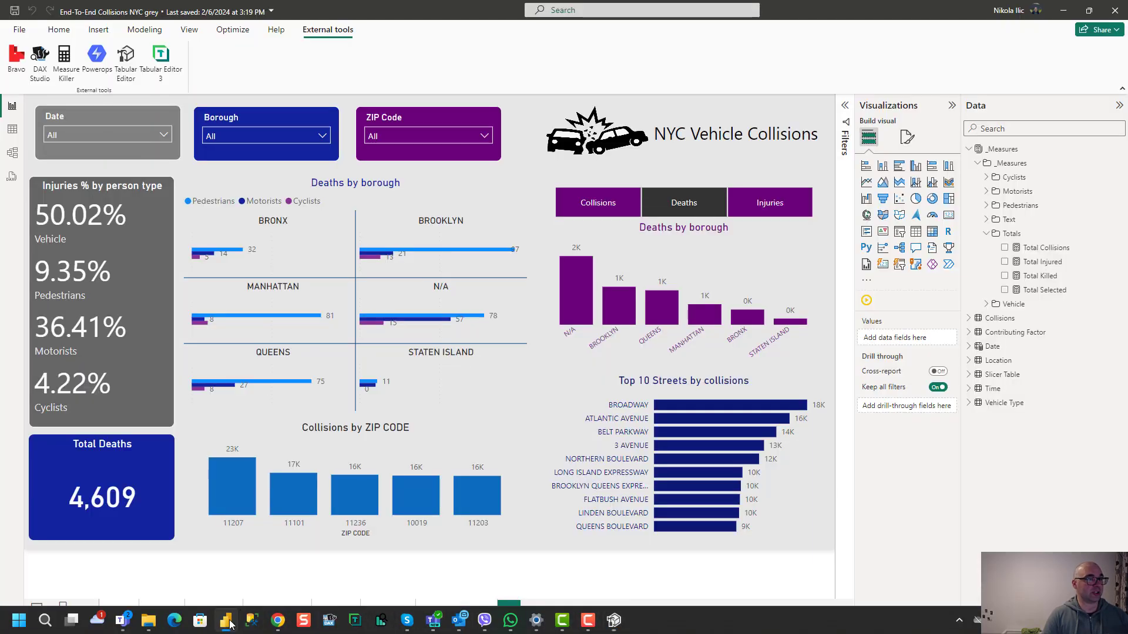
click(1041, 277)
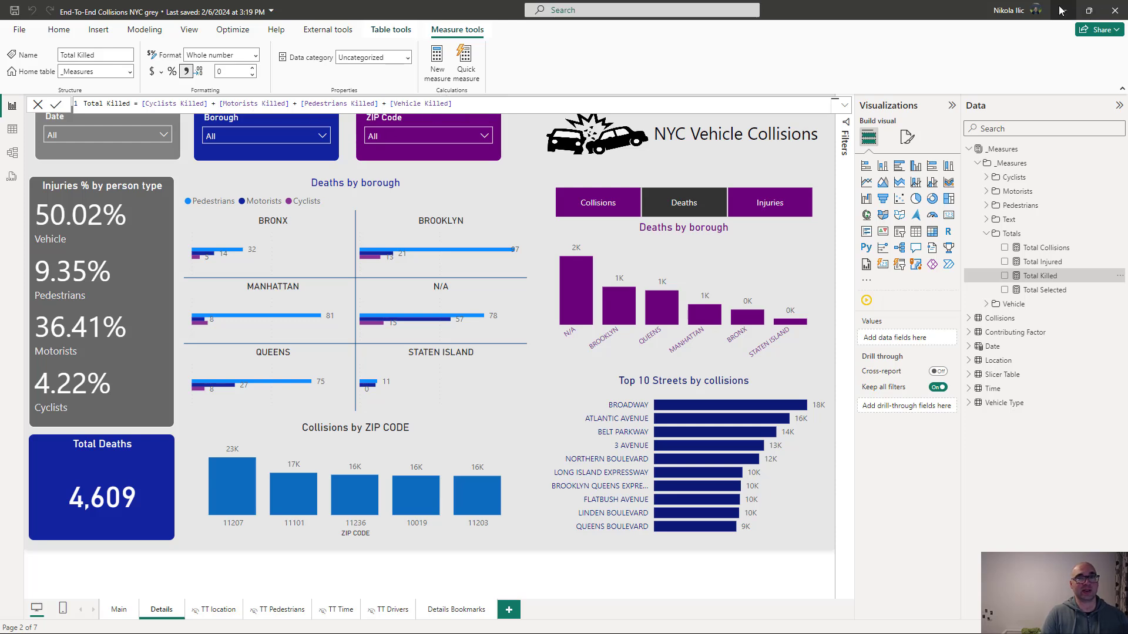
click(1030, 291)
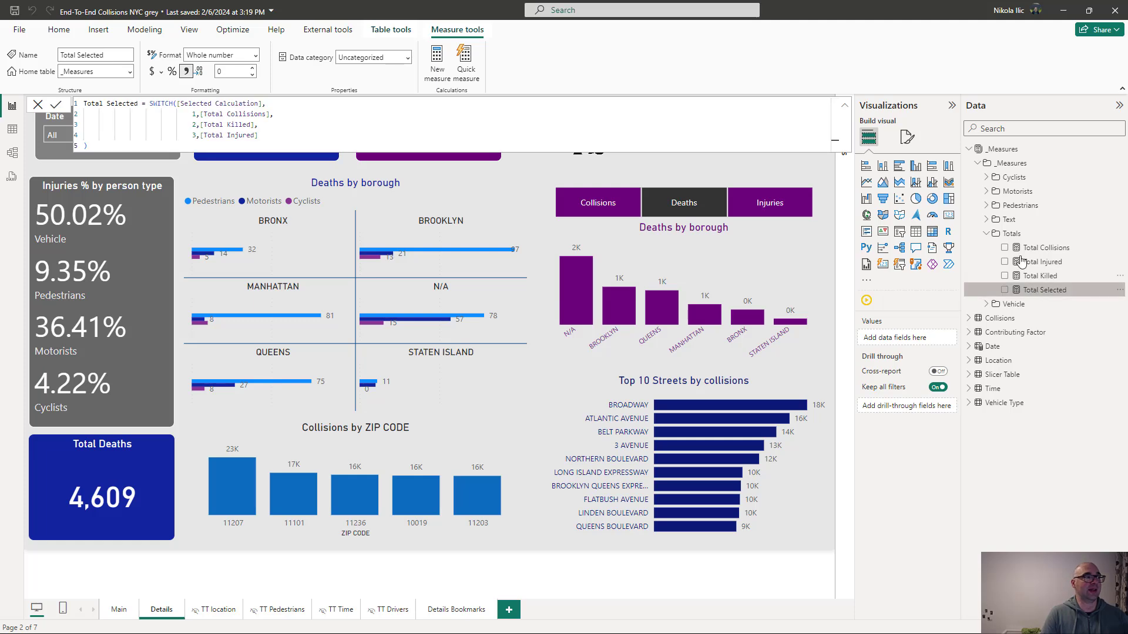
click(1061, 14)
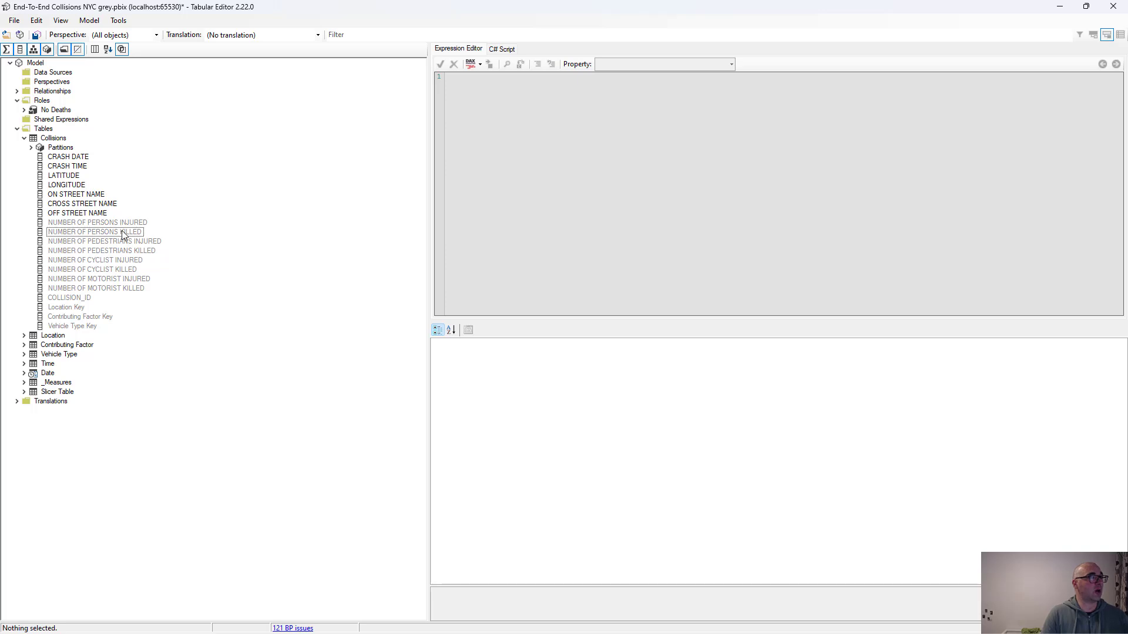
Set No Deaths object-level security to None on NUMBER OF PEDESTRIANS KILLED and NUMBER OF CYCLIST KILLED
click(122, 251)
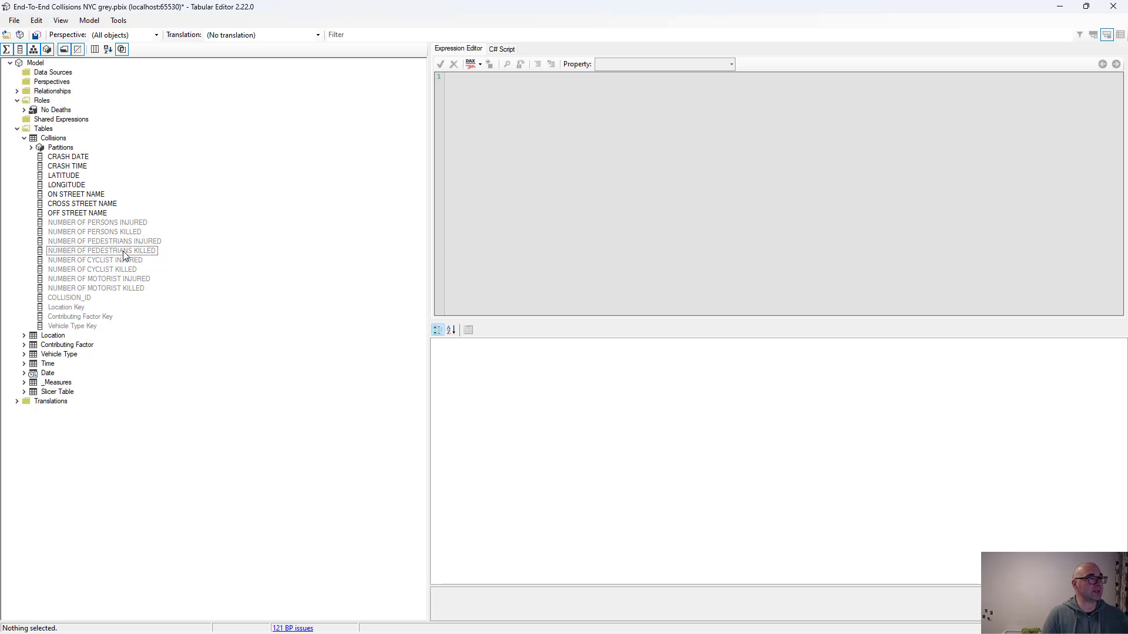
scroll(813, 488, down, 8)
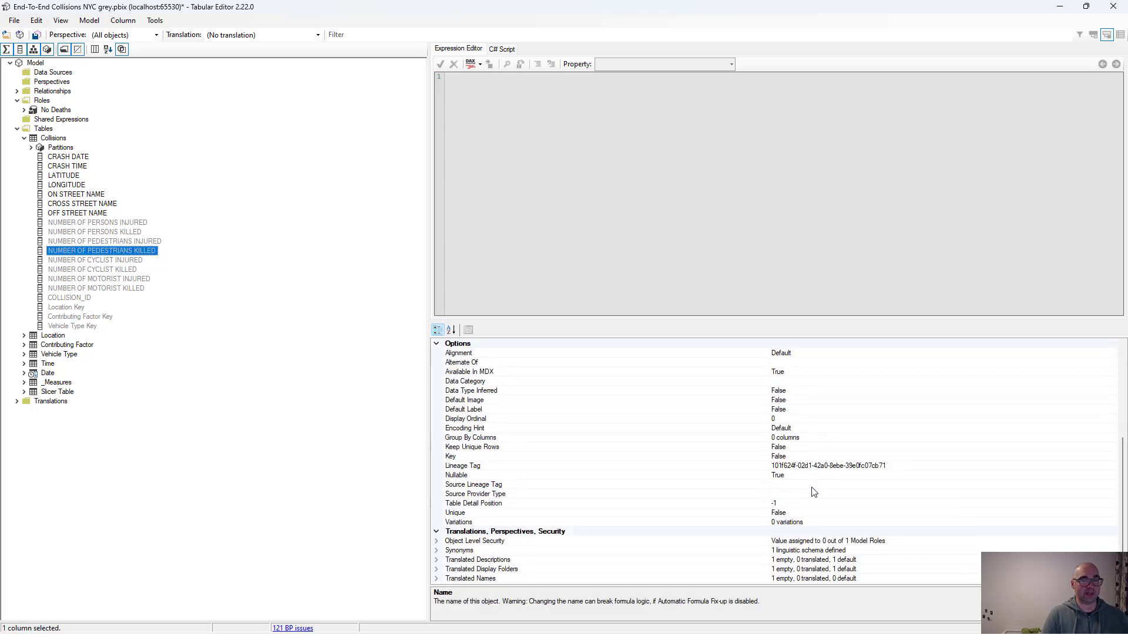
click(436, 541)
click(871, 553)
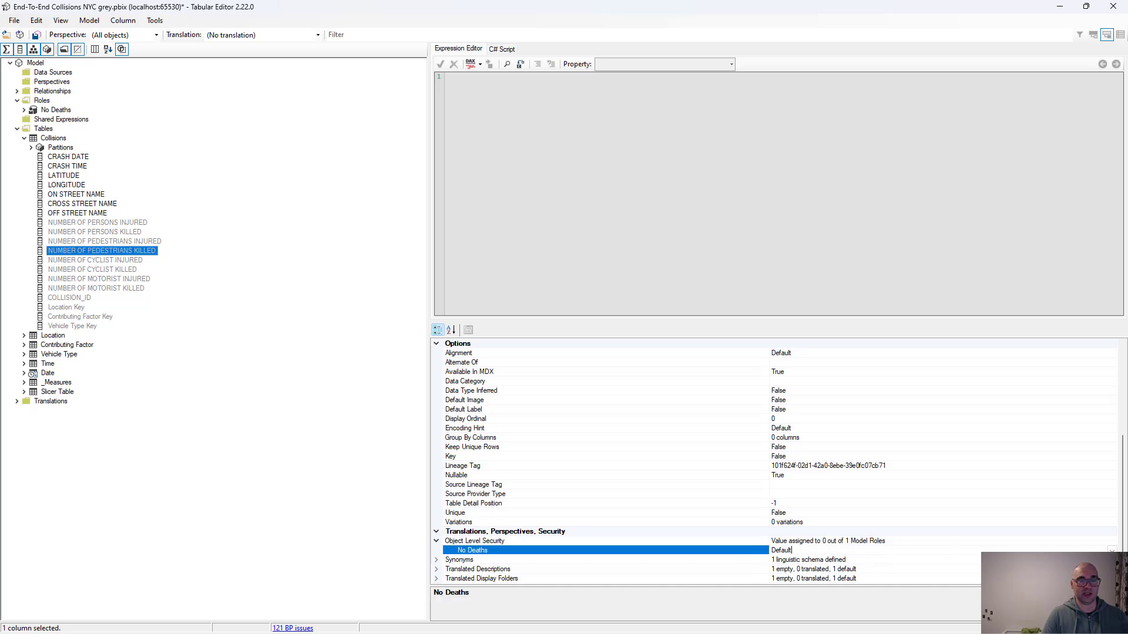
click(796, 552)
click(777, 571)
click(108, 269)
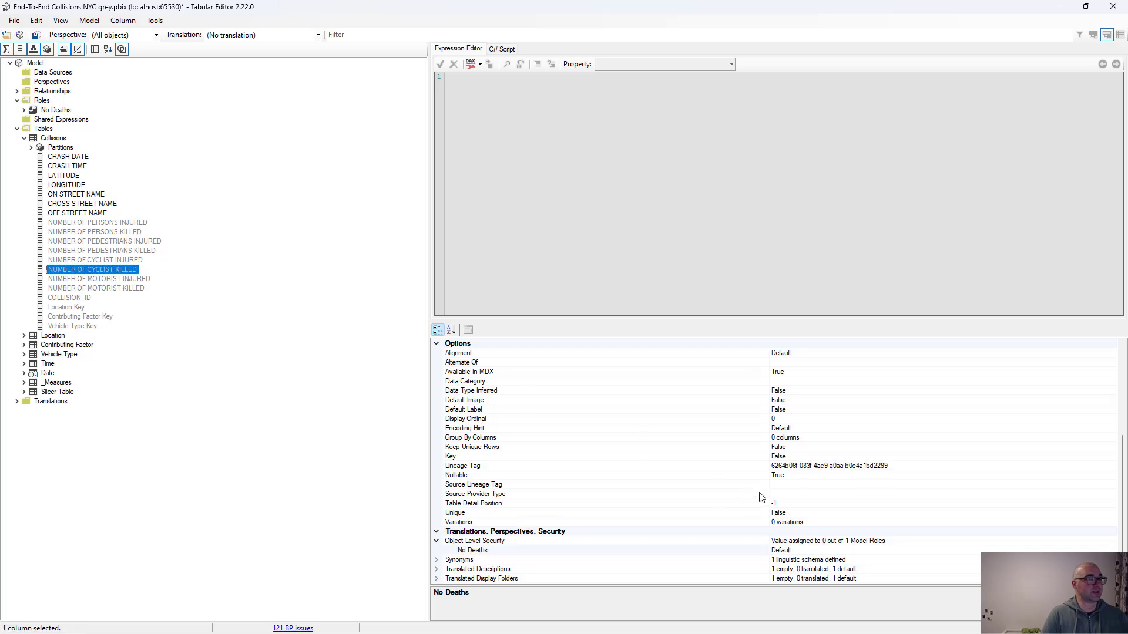
scroll(834, 529, down, 1)
click(853, 543)
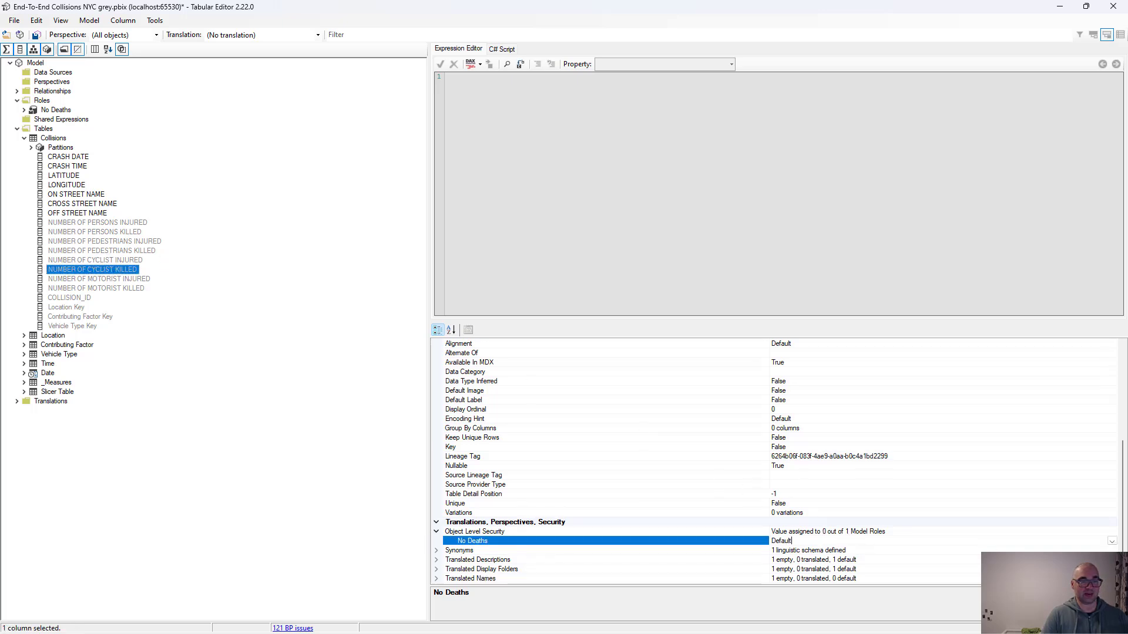
click(822, 541)
click(821, 560)
Deny No Deaths access to NUMBER OF MOTORIST KILLED and save the model
click(109, 290)
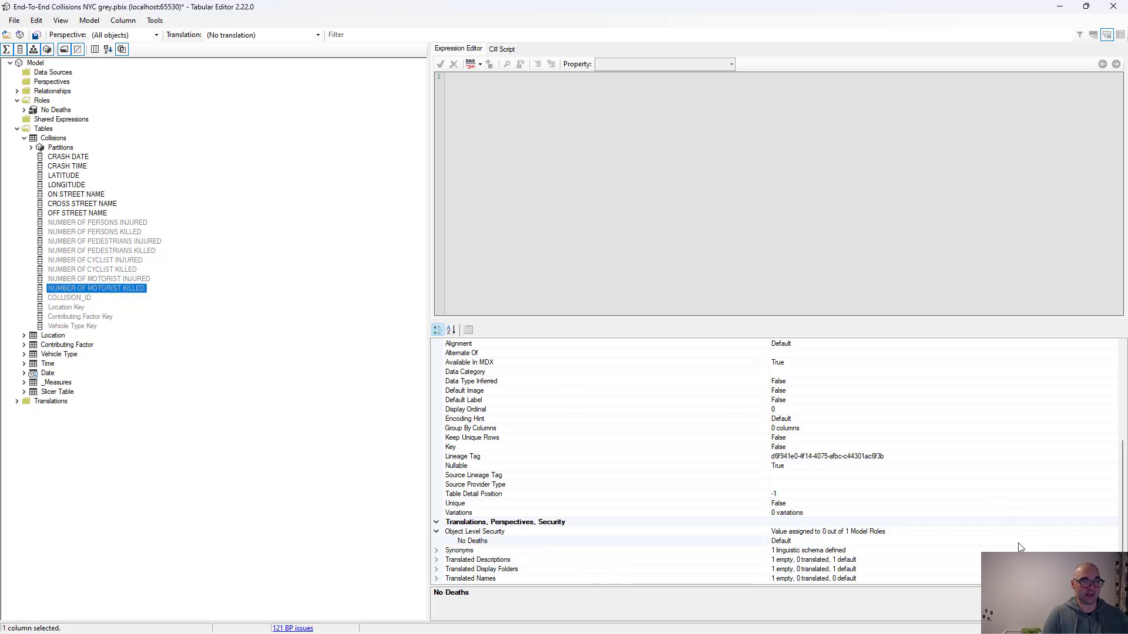
click(1110, 541)
click(1110, 542)
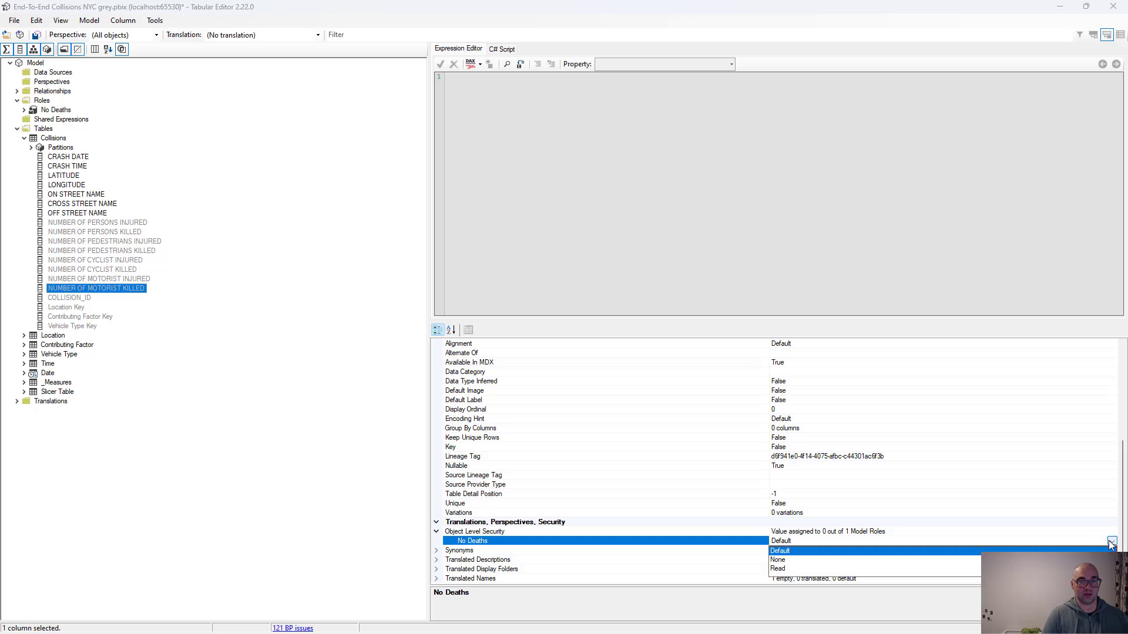
click(778, 560)
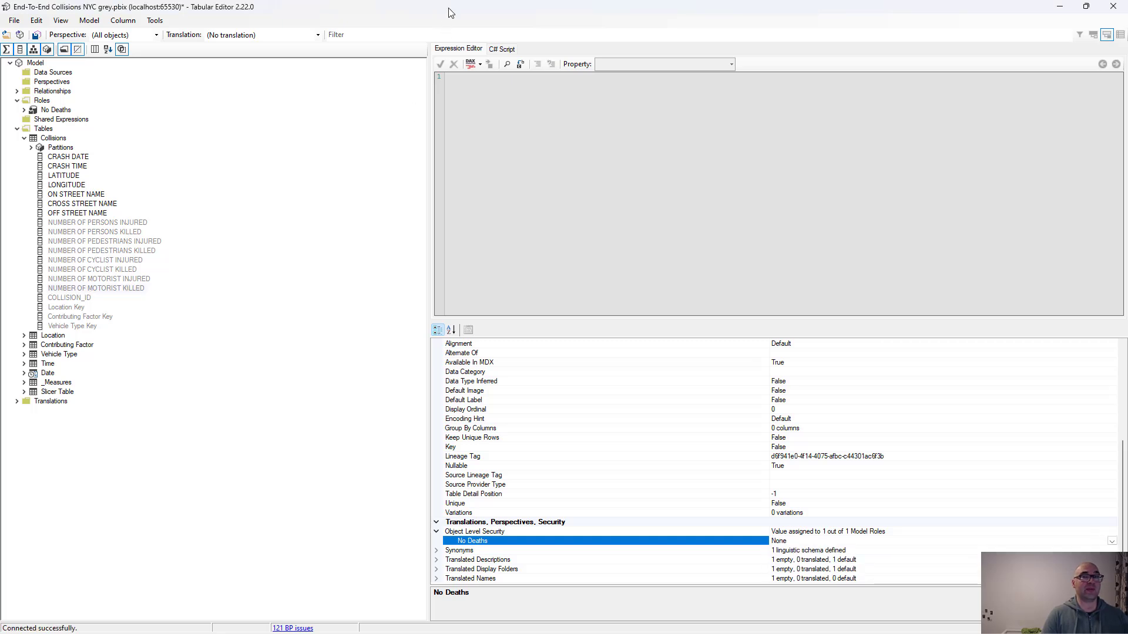
click(37, 36)
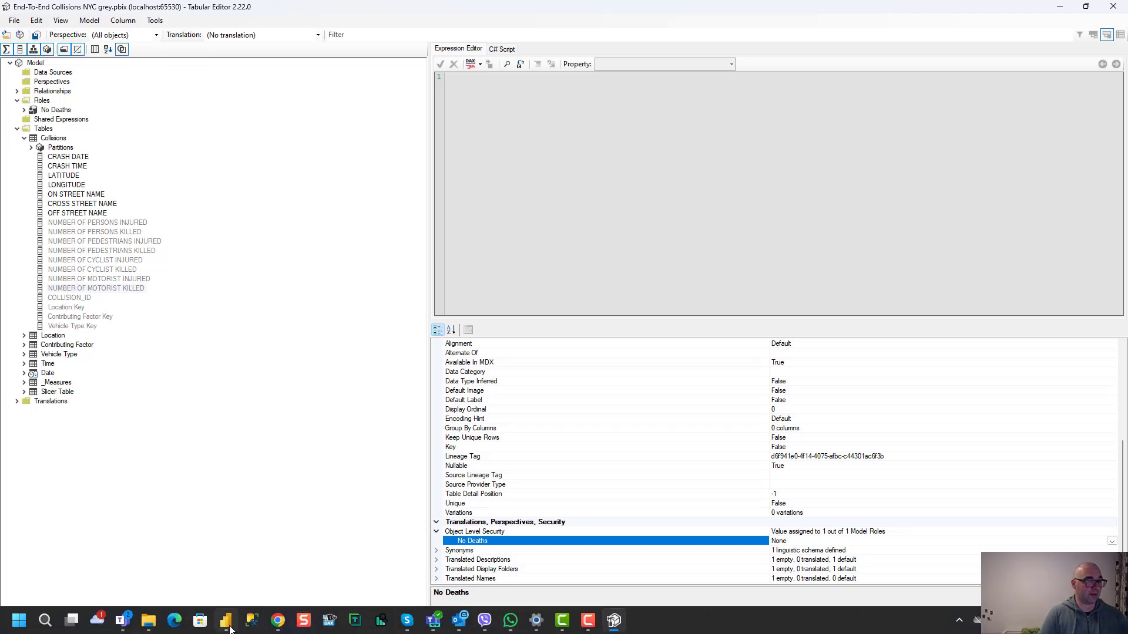
View the report as the No Deaths role using Modeling > View as
click(227, 623)
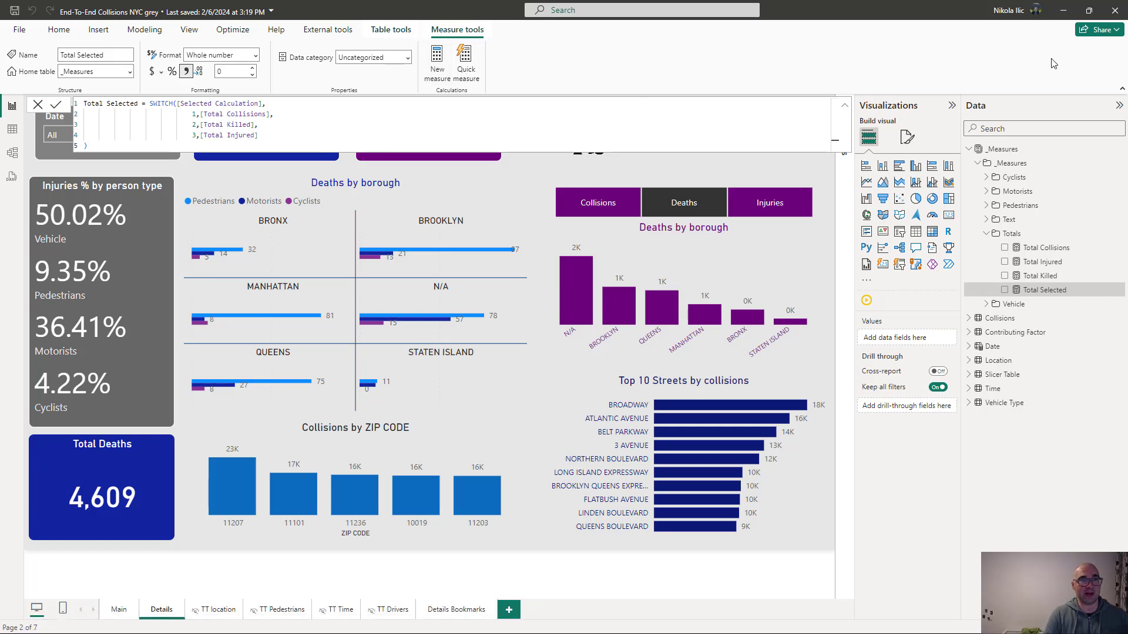
click(60, 30)
click(143, 31)
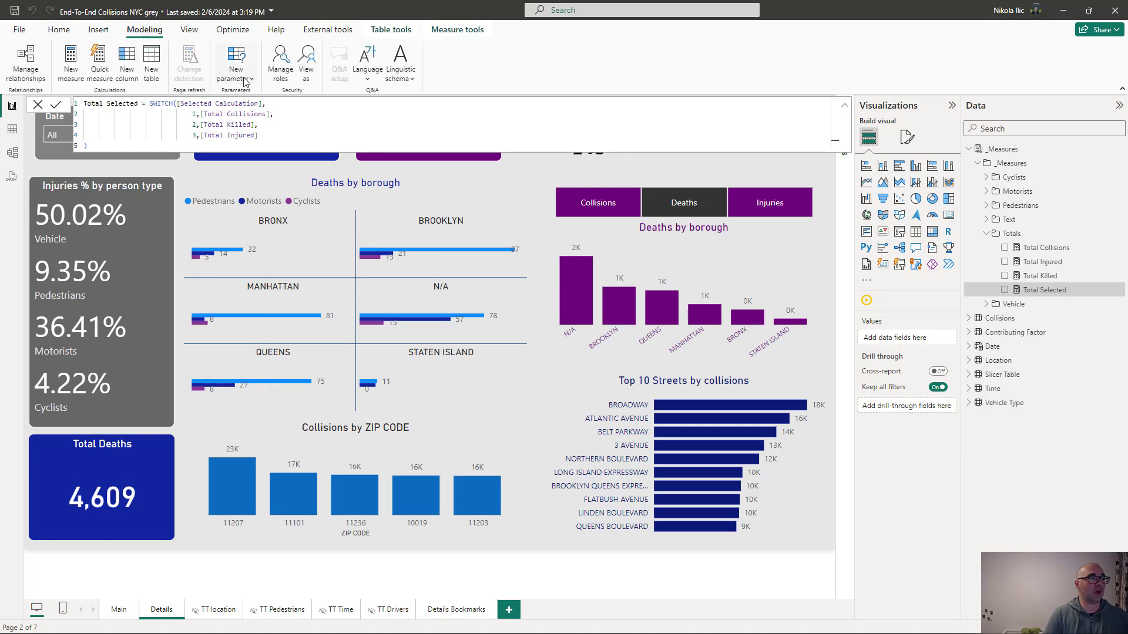
click(306, 63)
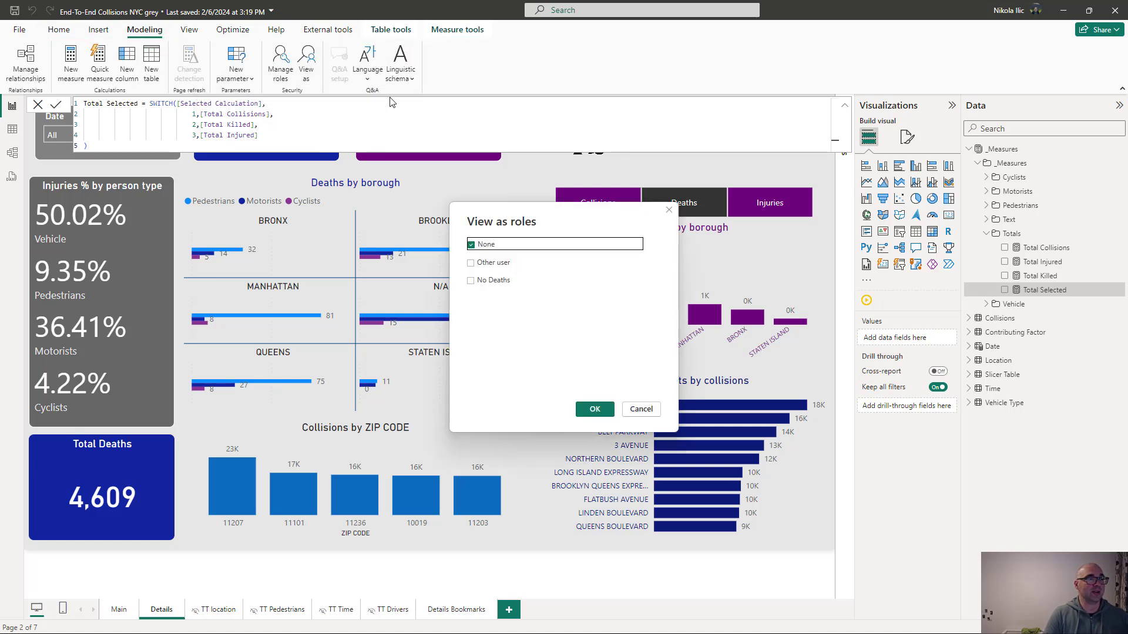
click(472, 282)
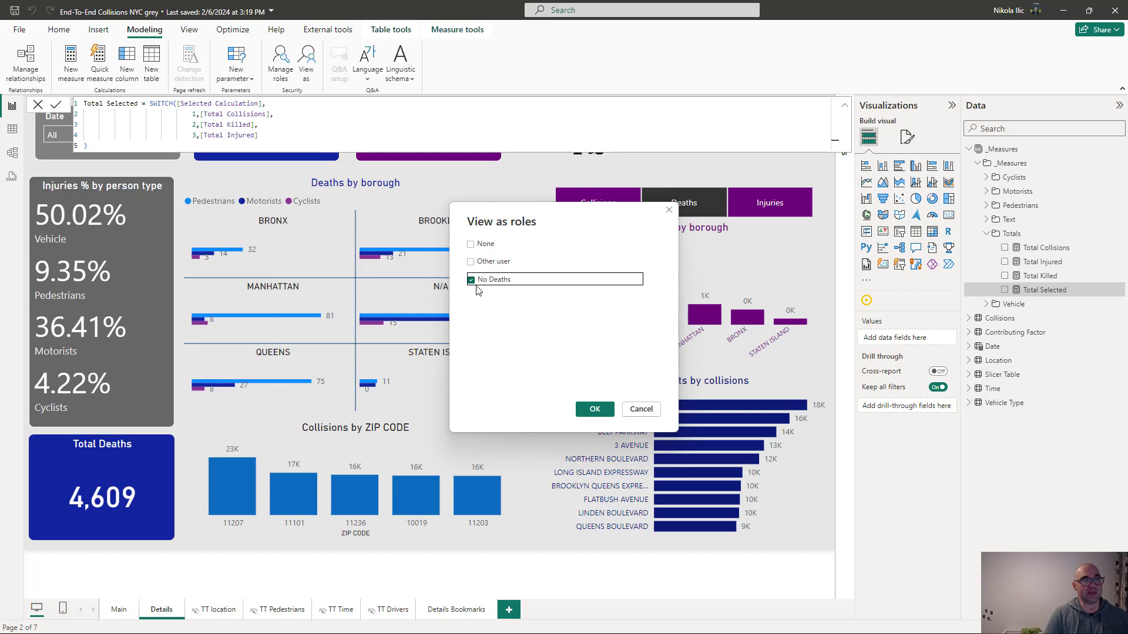
click(594, 409)
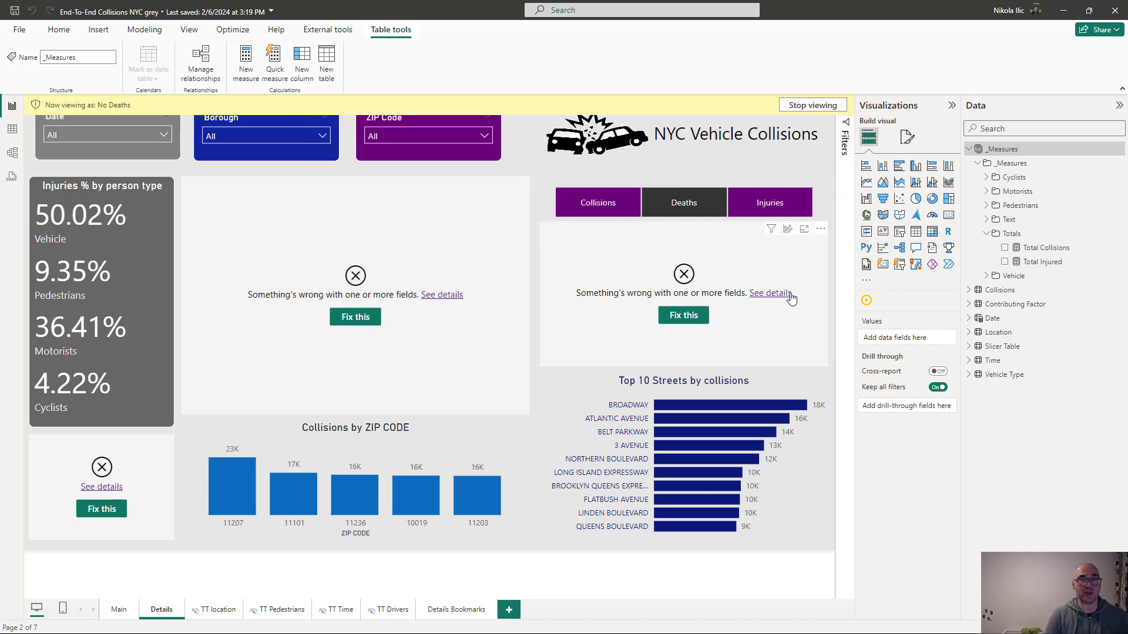
click(778, 297)
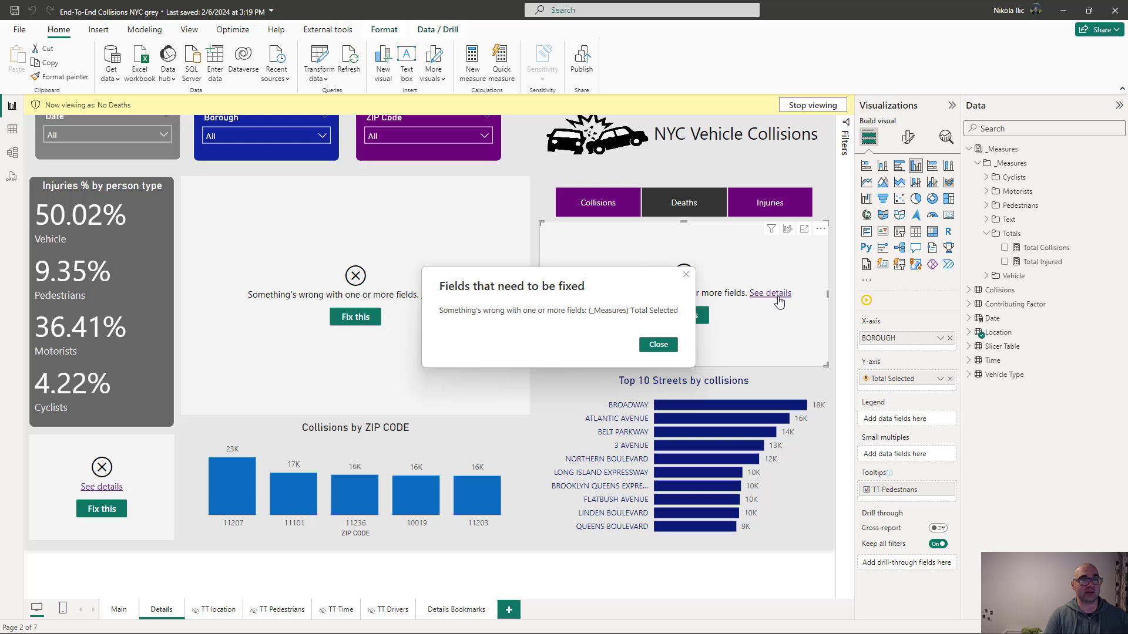
click(686, 275)
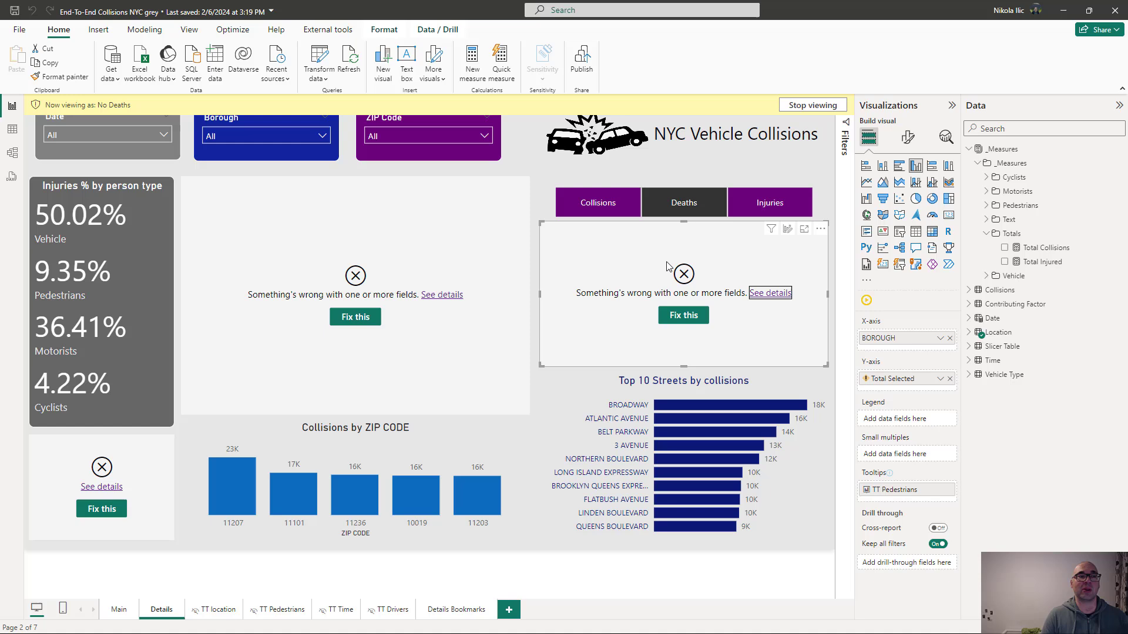
mouse_move(875, 383)
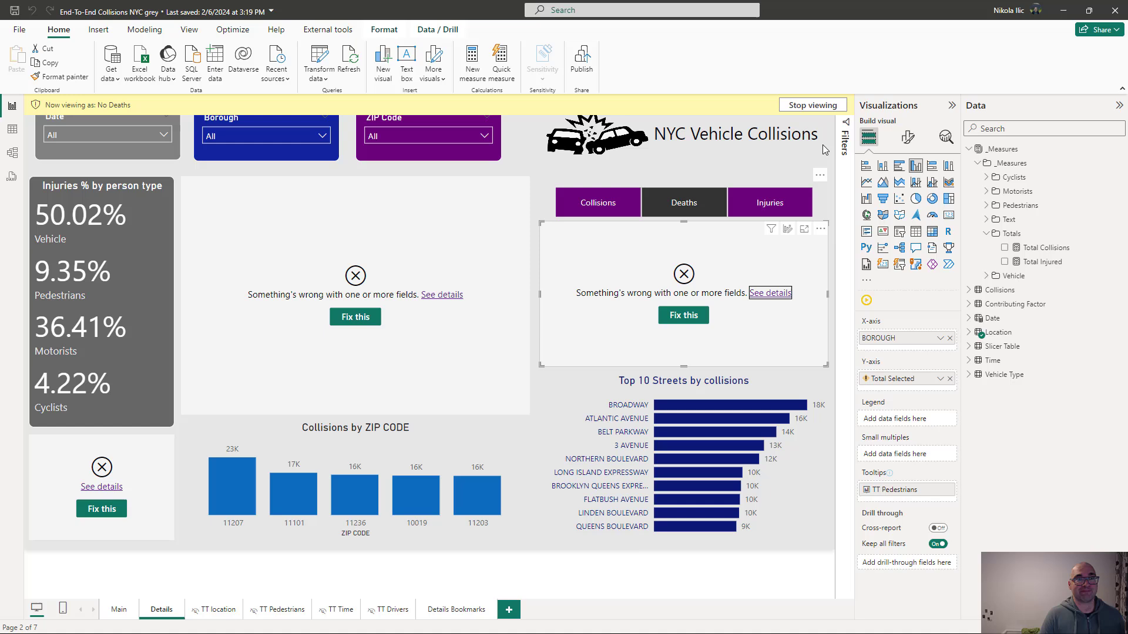
Stop viewing as No Deaths so the deaths visuals return and Total Deaths shows 4,609
click(814, 106)
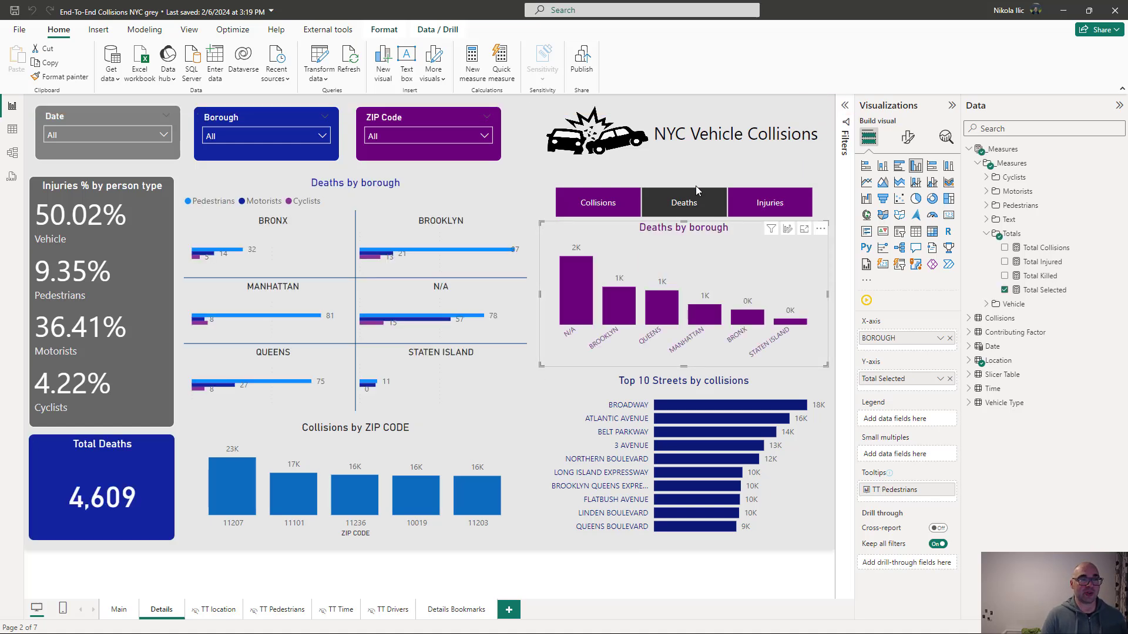